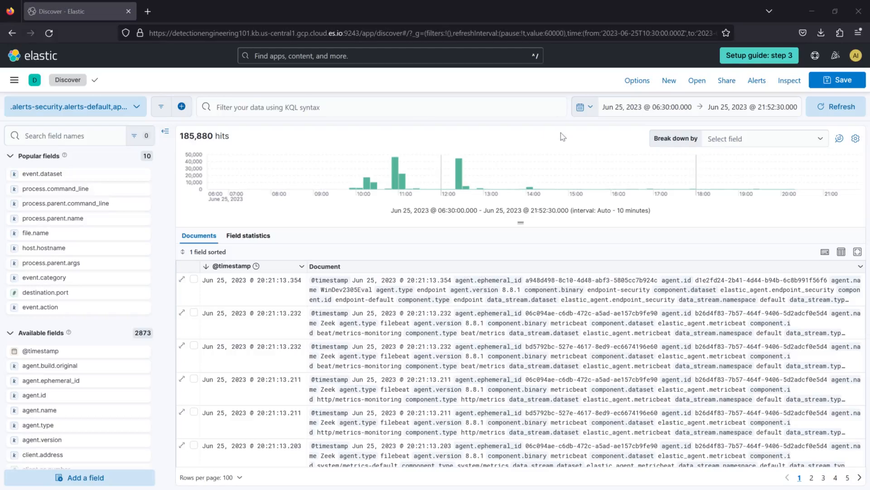
Open the Discover view under Analytics and check the total number of hits
{"action": "left_click", "coordinate": [14, 80]}
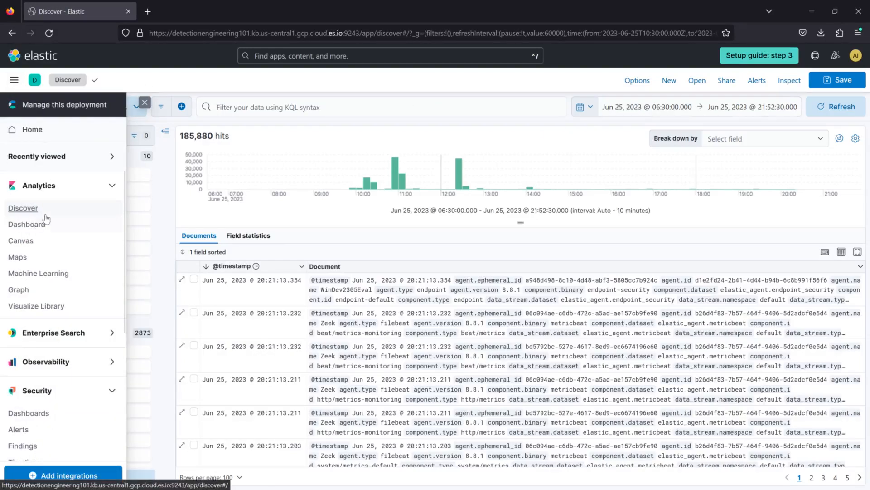
{"action": "left_click", "coordinate": [44, 210]}
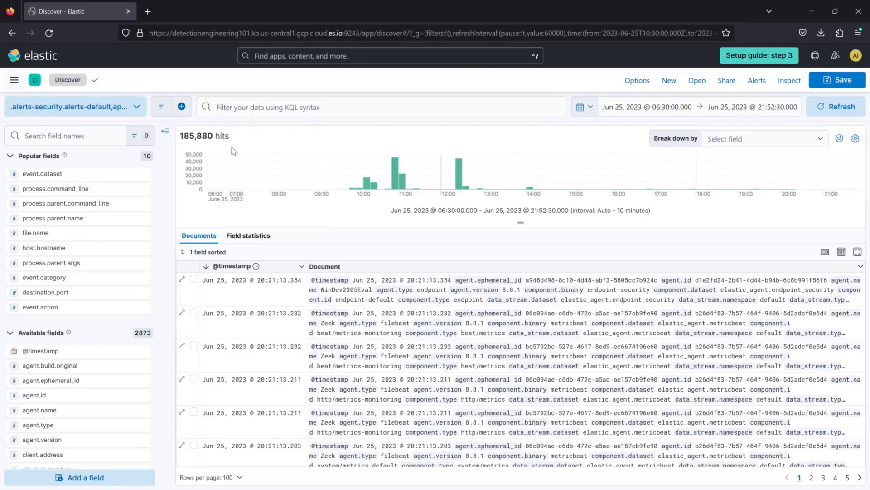
{"action": "left_click_drag", "start_coordinate": [181, 134], "coordinate": [213, 136]}
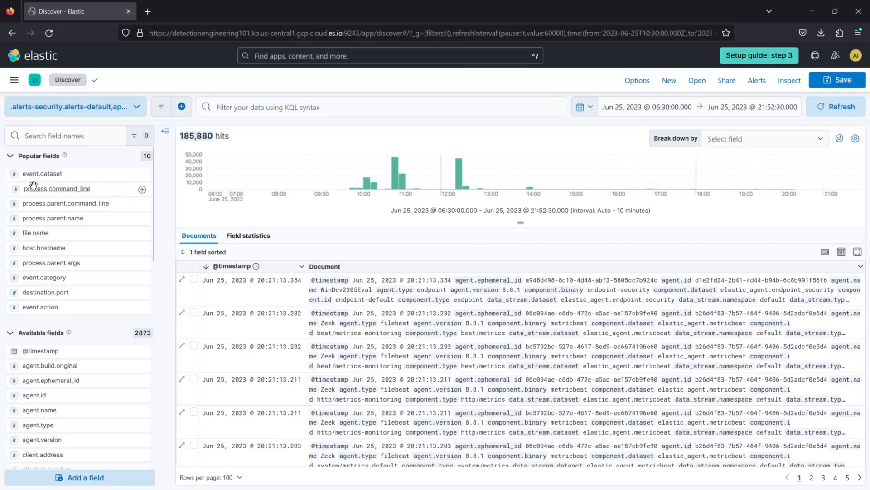
Search the field list for event.dataset and view that field's top values
{"action": "left_click", "coordinate": [45, 138]}
{"action": "type", "text": "even"}
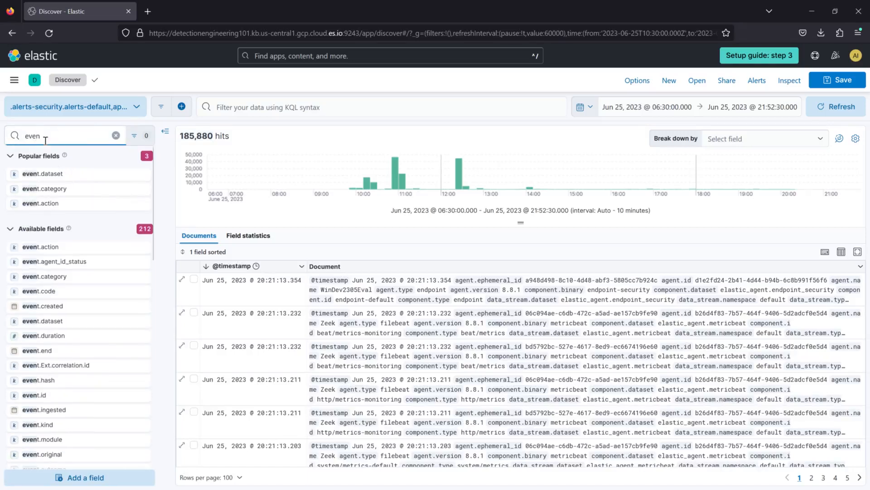
{"action": "type", "text": "t.dataset"}
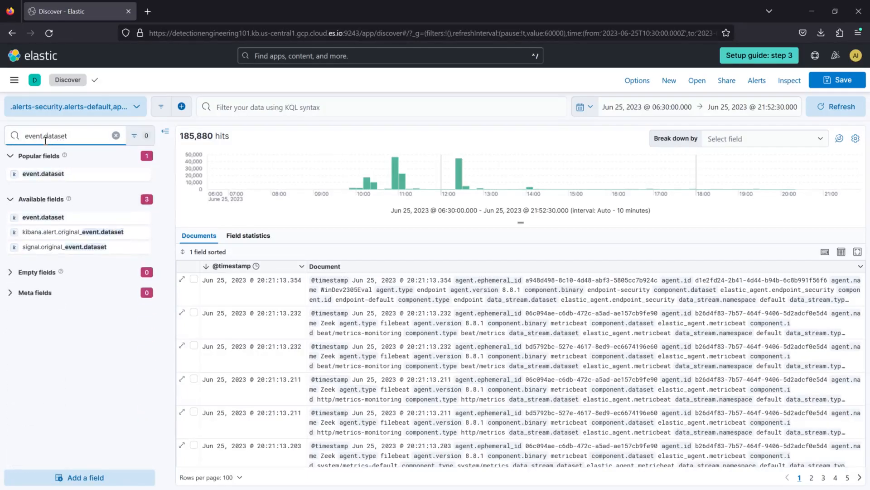
{"action": "left_click", "coordinate": [60, 174]}
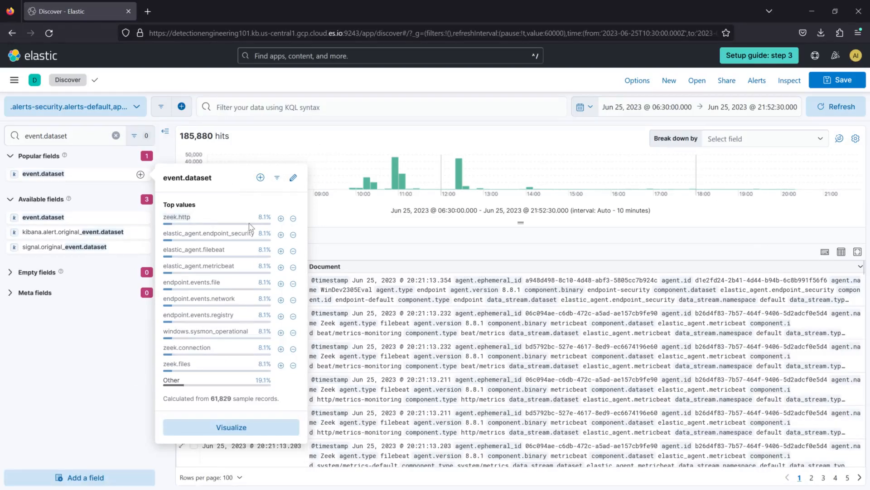
Filter the documents with the KQL query event.dataset : zeek.http
{"action": "left_click", "coordinate": [263, 104]}
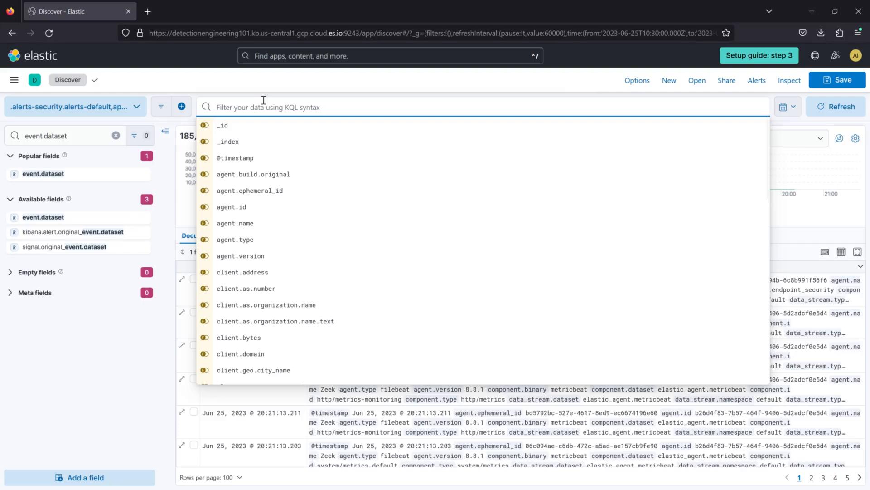
{"action": "type", "text": "ej"}
{"action": "key", "text": "BackSpace"}
{"action": "key", "text": "BackSpace"}
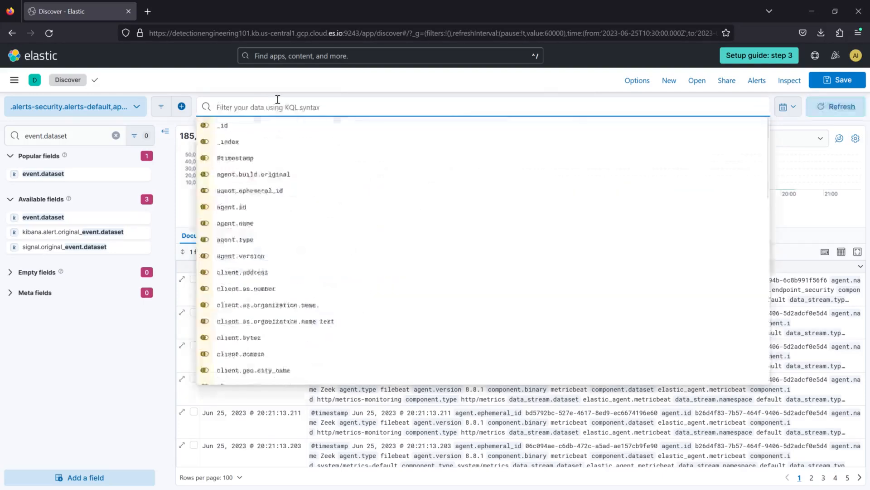
{"action": "type", "text": "event.dat"}
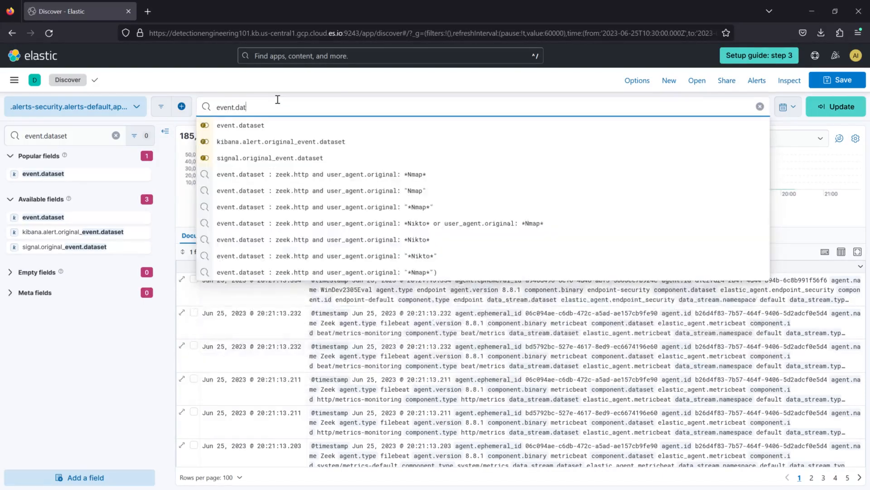
{"action": "type", "text": "aset"}
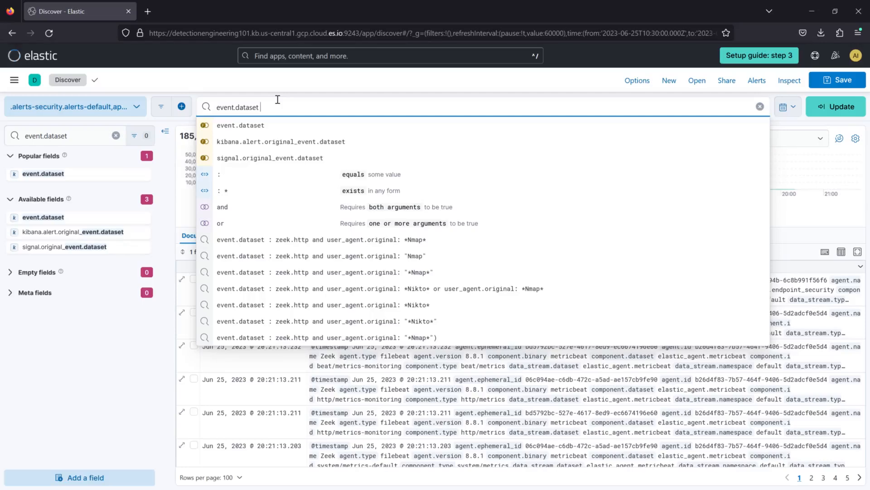
{"action": "type", "text": " : zeek."}
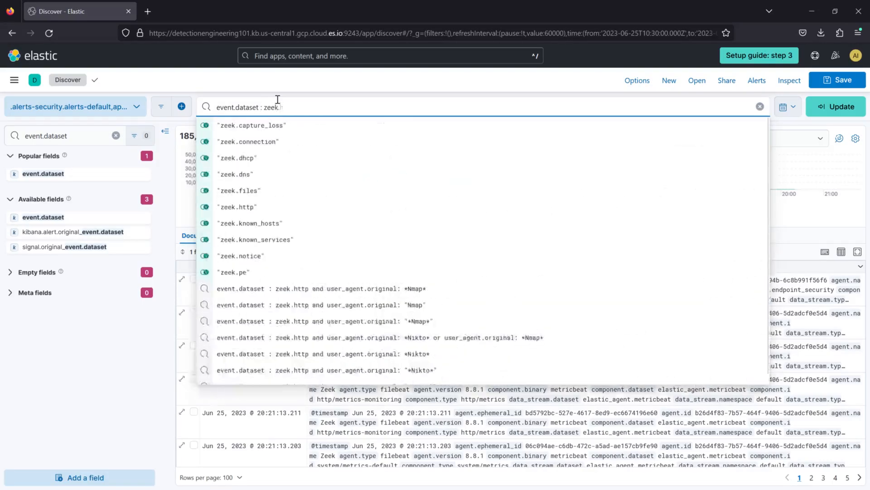
{"action": "type", "text": "http"}
{"action": "key", "text": "Return"}
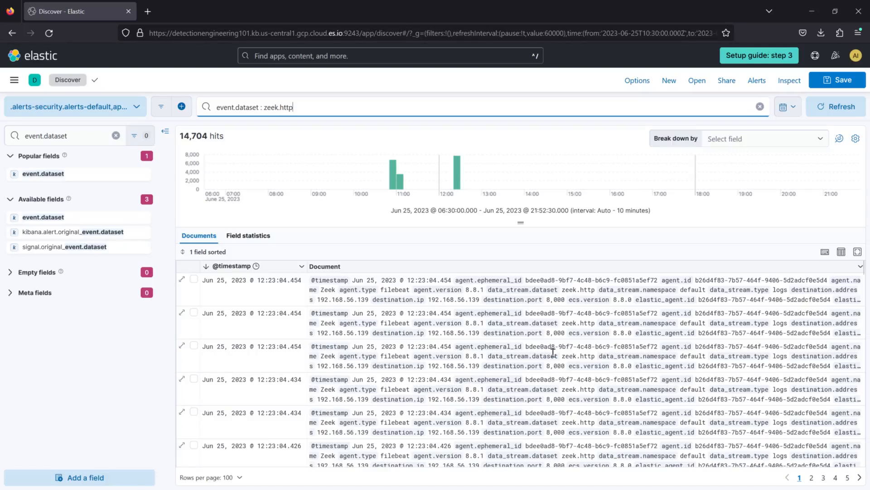
Expand the first zeek.http document and add its destination.ip field as a column in the results table
{"action": "left_click", "coordinate": [321, 279]}
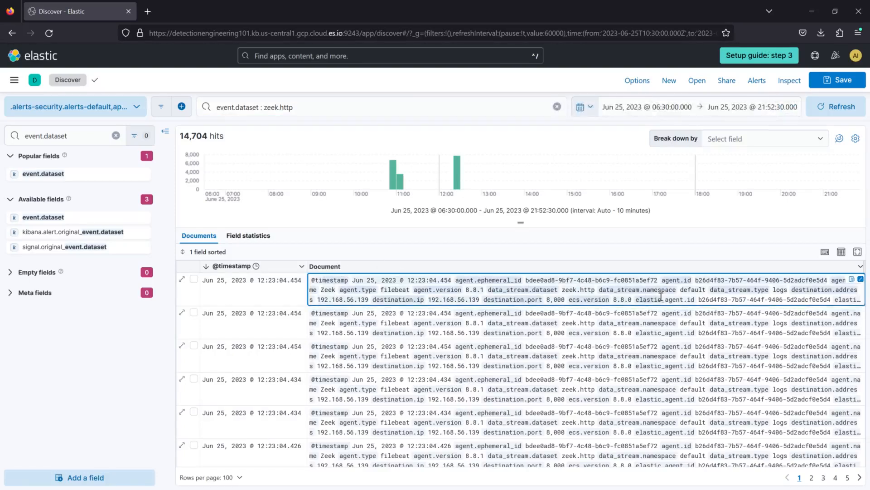
{"action": "left_click", "coordinate": [137, 360]}
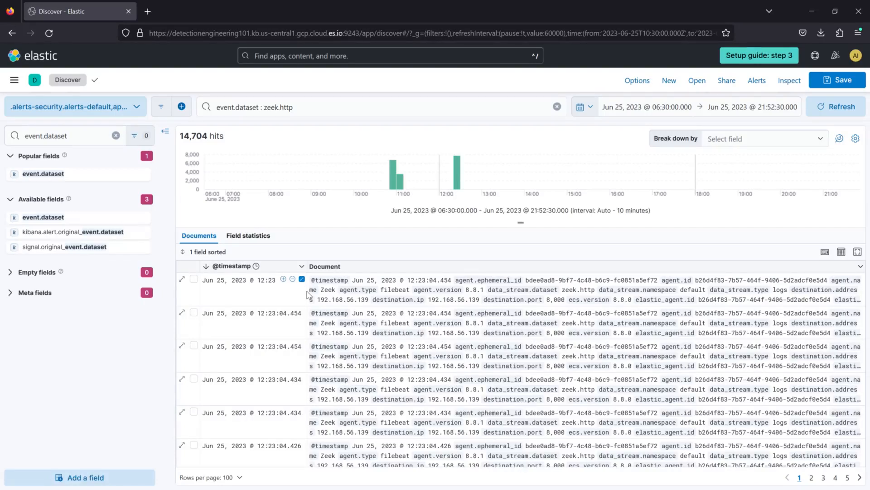
{"action": "left_click", "coordinate": [181, 279]}
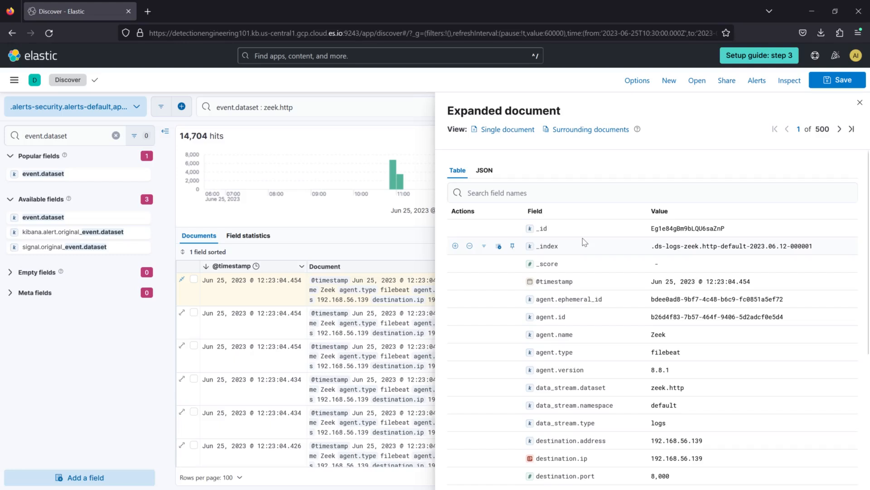
{"action": "scroll", "coordinate": [583, 238], "scroll_direction": "down", "scroll_amount": 4}
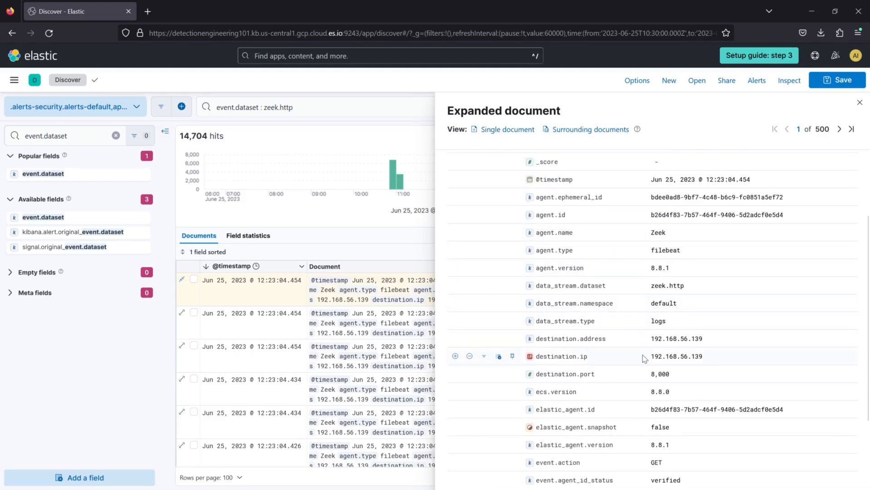
{"action": "left_click", "coordinate": [499, 357]}
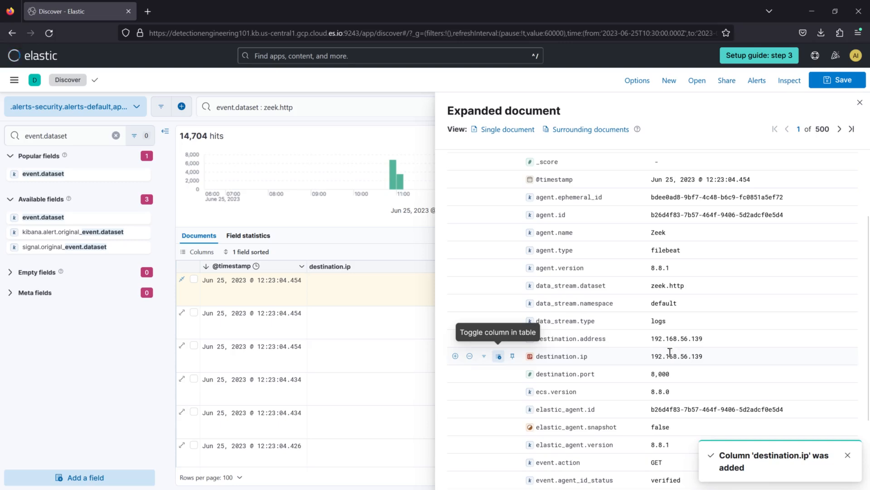
Find source.ip among the expanded document's fields, add it as a table column, and dismiss the notification
{"action": "scroll", "coordinate": [562, 348], "scroll_direction": "down", "scroll_amount": 3}
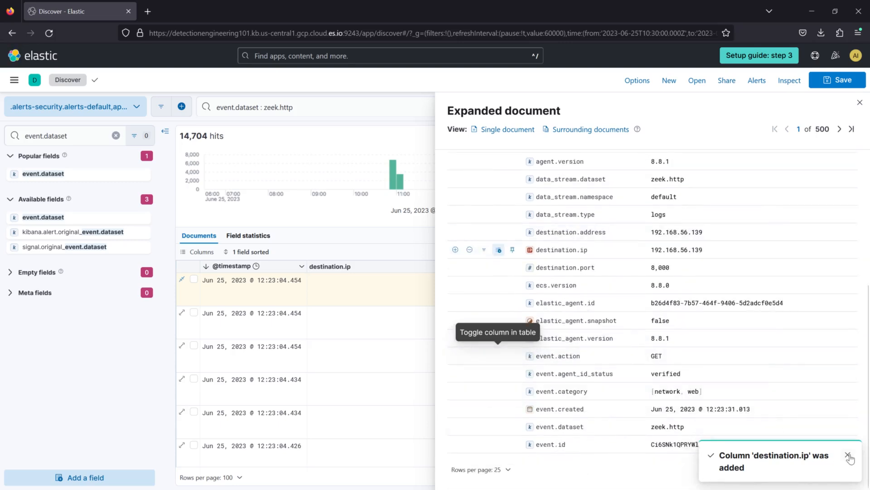
{"action": "left_click", "coordinate": [827, 470]}
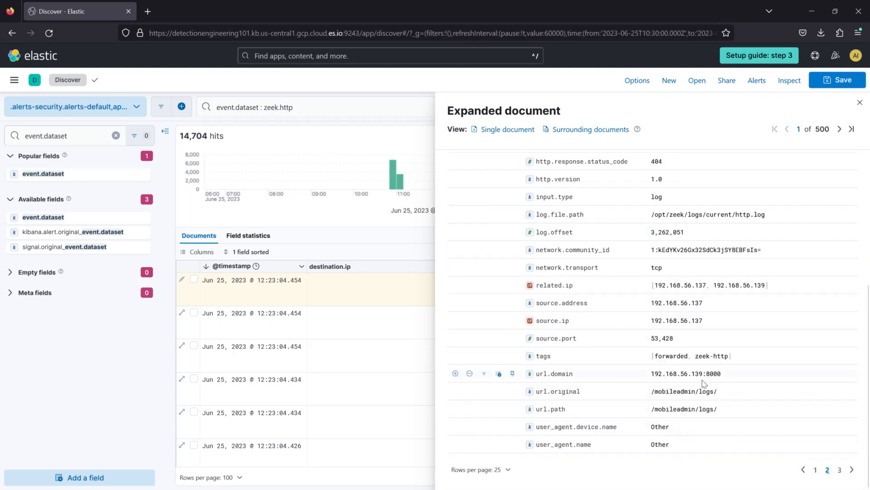
{"action": "left_click", "coordinate": [839, 470]}
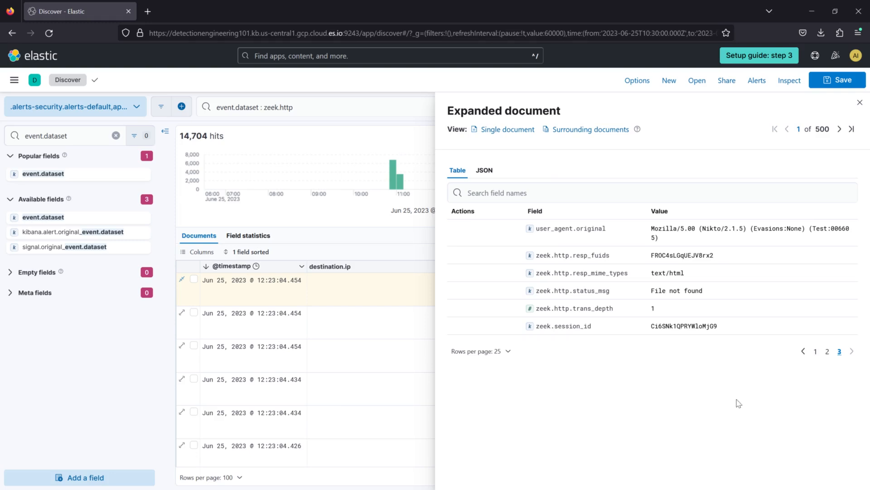
{"action": "left_click", "coordinate": [827, 350]}
{"action": "scroll", "coordinate": [655, 379], "scroll_direction": "down", "scroll_amount": 3}
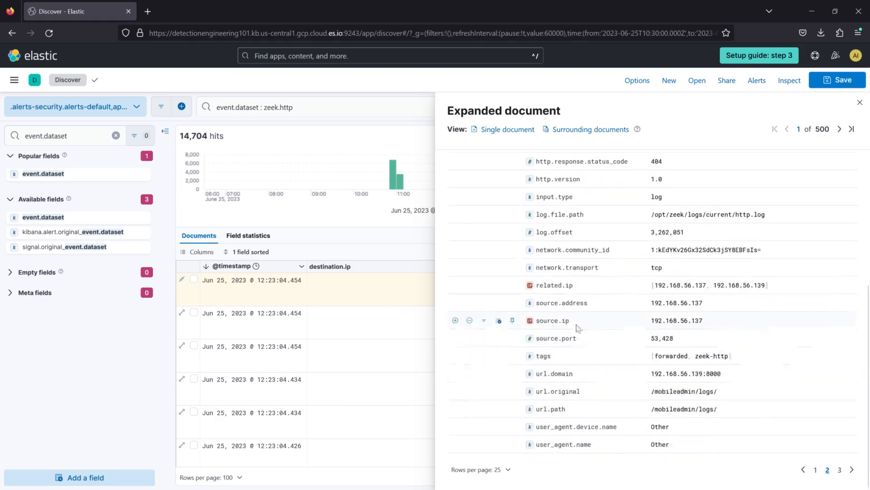
{"action": "left_click", "coordinate": [499, 321]}
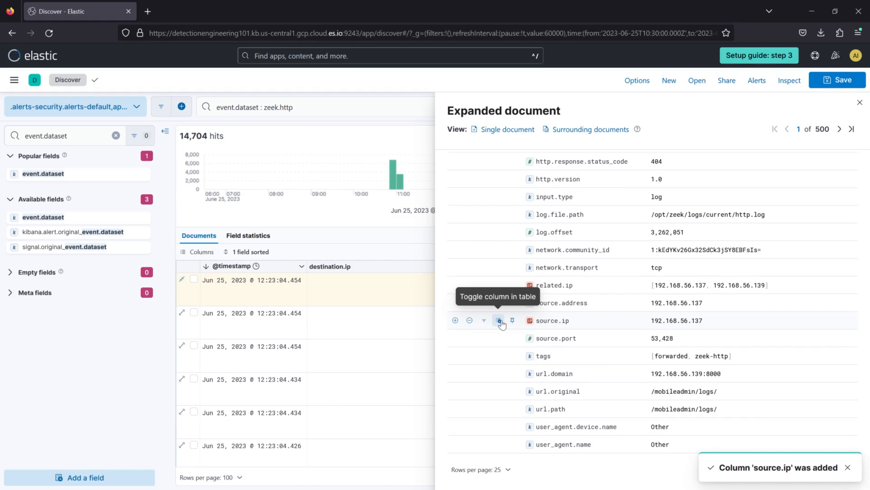
{"action": "left_click", "coordinate": [847, 466]}
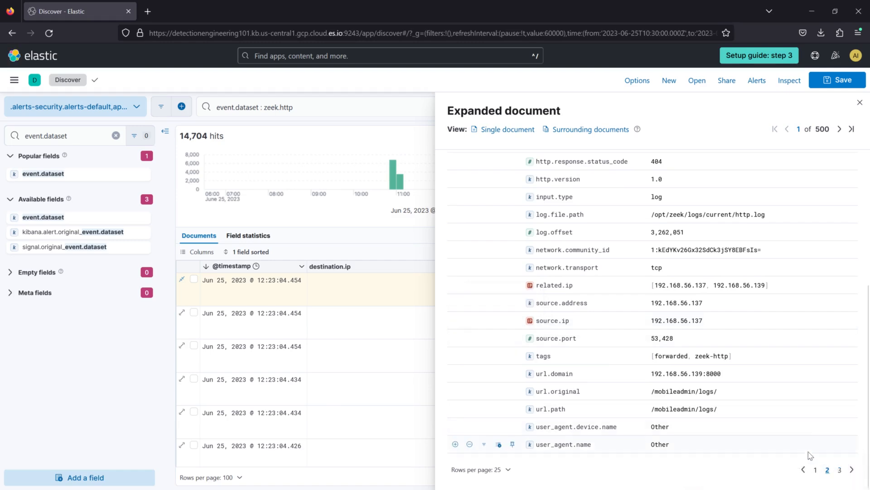
Add the expanded document's event.action field as a column in the results table
{"action": "scroll", "coordinate": [758, 355], "scroll_direction": "up", "scroll_amount": 8}
{"action": "scroll", "coordinate": [733, 315], "scroll_direction": "up", "scroll_amount": 5}
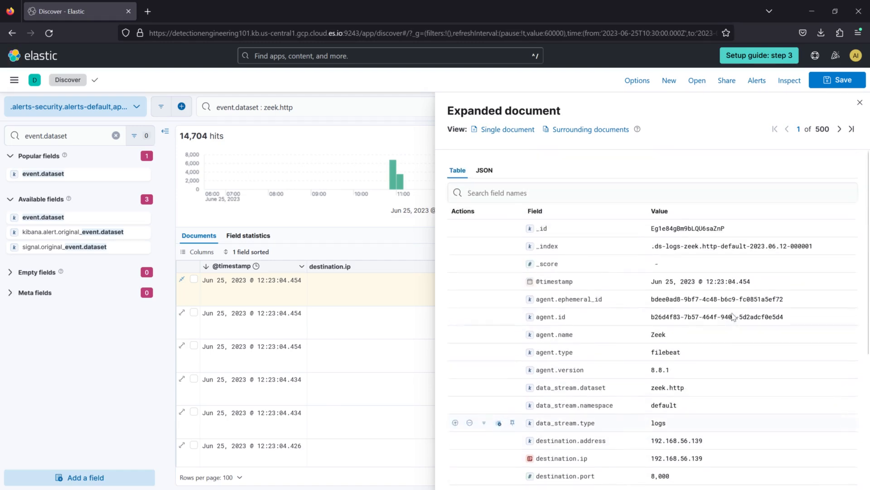
{"action": "scroll", "coordinate": [742, 296], "scroll_direction": "down", "scroll_amount": 3}
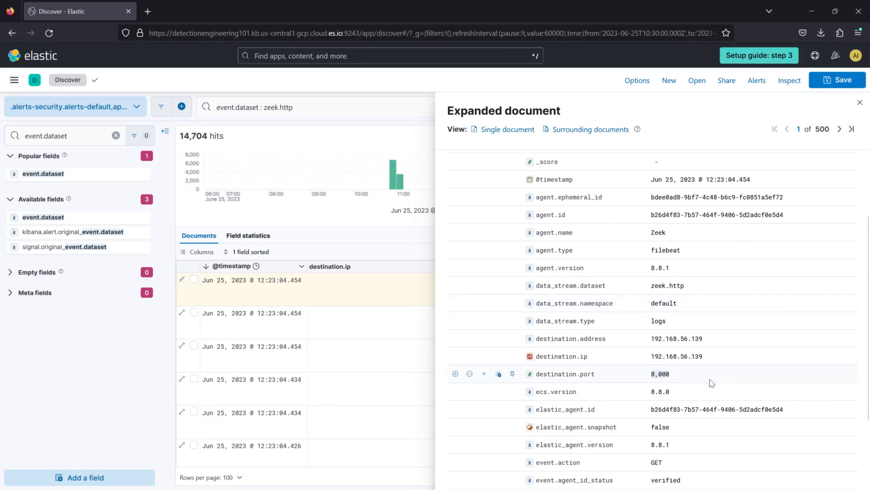
{"action": "scroll", "coordinate": [714, 370], "scroll_direction": "down", "scroll_amount": 3}
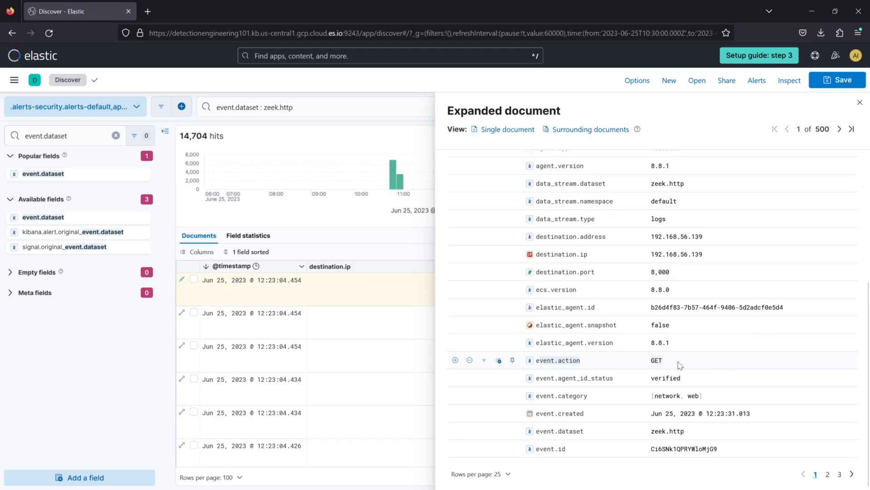
{"action": "left_click", "coordinate": [499, 361]}
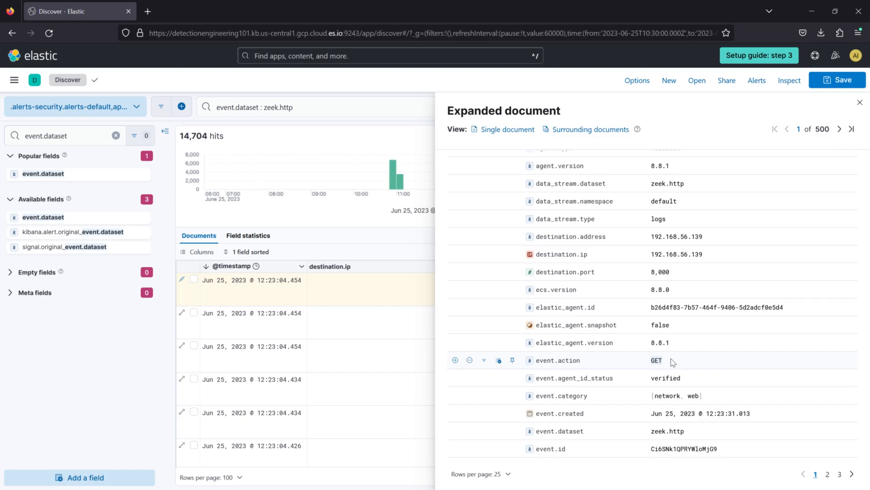
Add the url.path field from the second page of document fields as a table column and dismiss the notification
{"action": "left_click", "coordinate": [825, 475]}
{"action": "scroll", "coordinate": [683, 322], "scroll_direction": "up", "scroll_amount": 5}
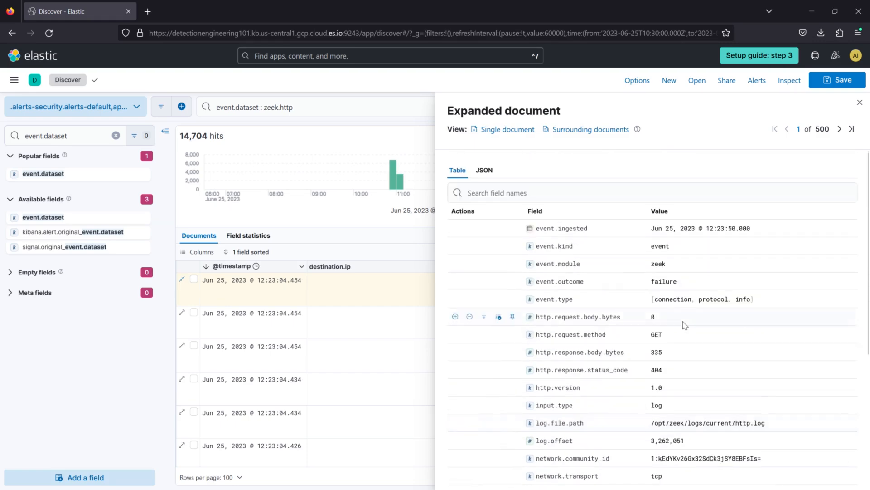
{"action": "scroll", "coordinate": [670, 298], "scroll_direction": "down", "scroll_amount": 5}
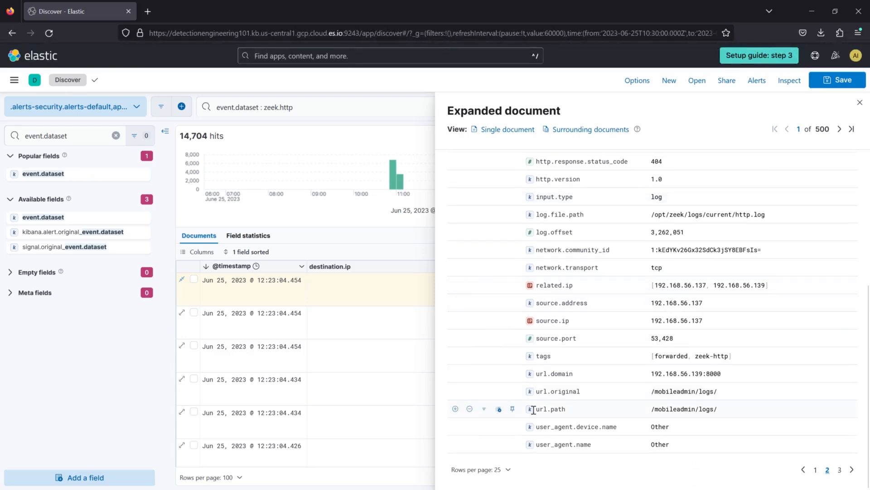
{"action": "left_click", "coordinate": [500, 410]}
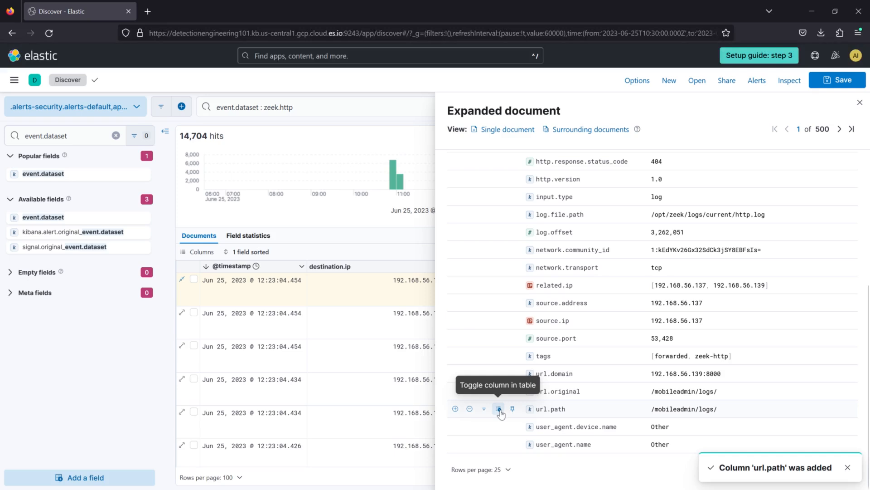
{"action": "left_click", "coordinate": [848, 468]}
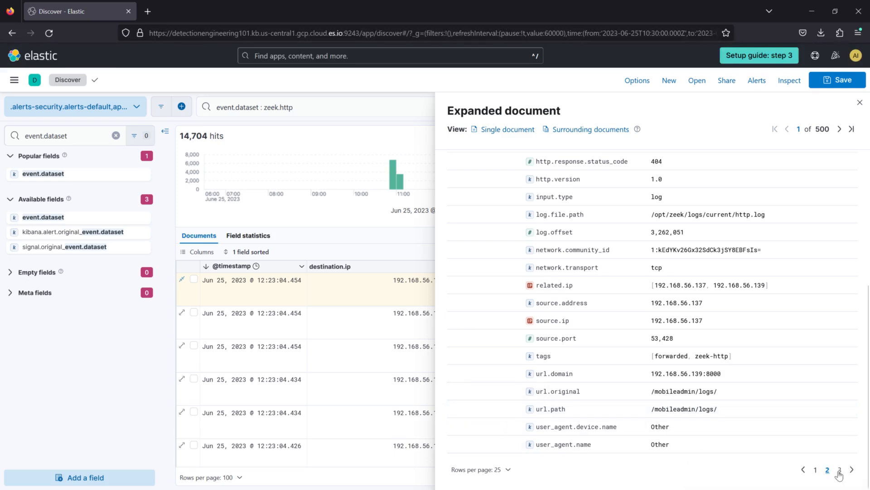
Inspect the Nikto string in user_agent.original on the last page of document fields and add that field as a table column
{"action": "left_click", "coordinate": [839, 471]}
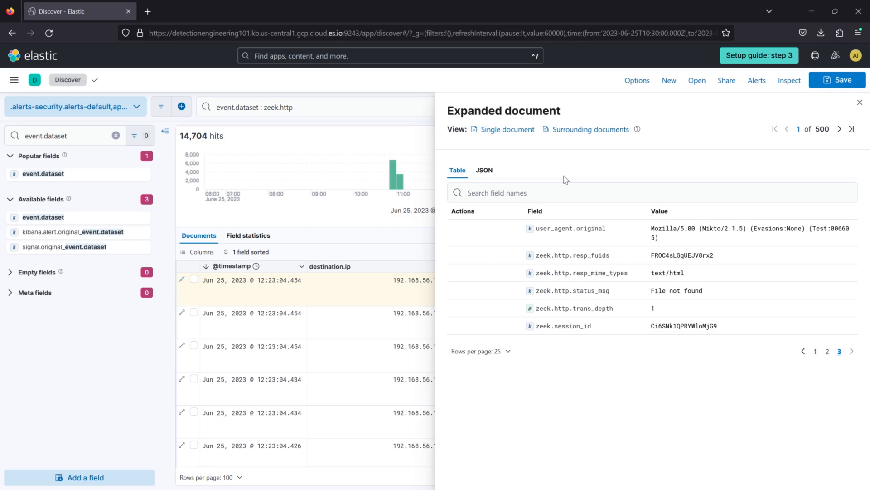
{"action": "left_click_drag", "start_coordinate": [701, 229], "coordinate": [722, 230]}
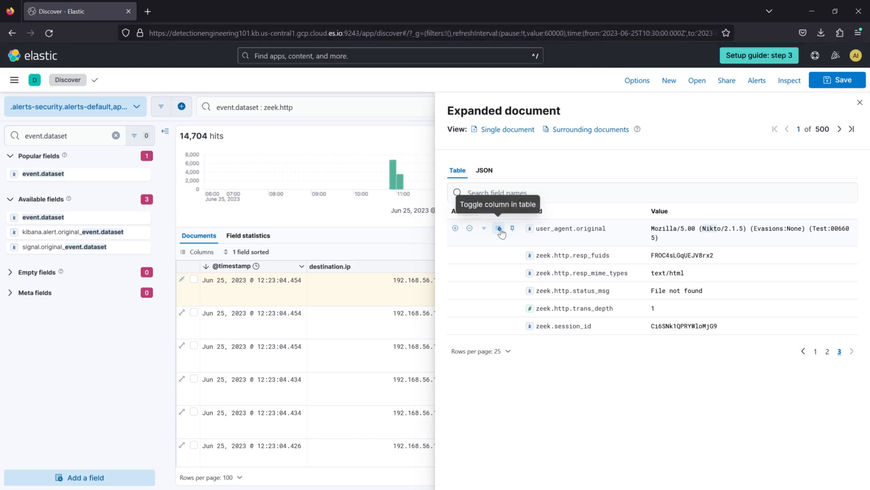
{"action": "left_click", "coordinate": [500, 230]}
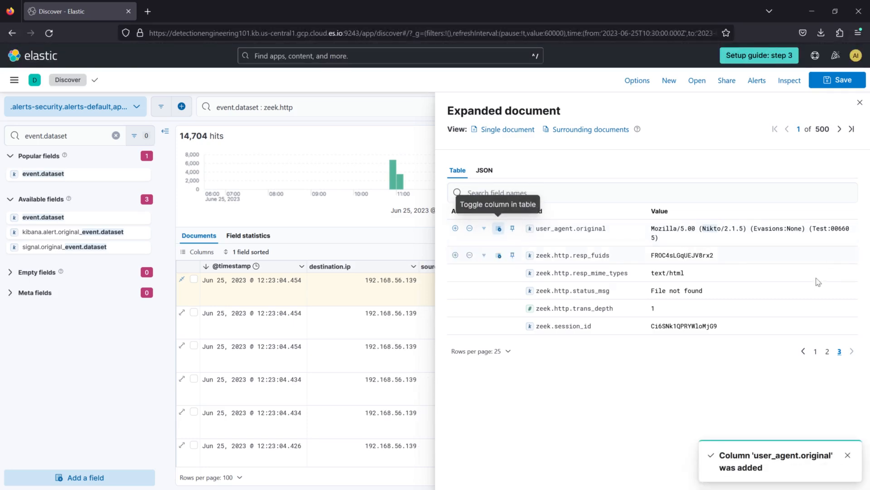
Look back through the earlier pages of the expanded document's fields and close the document details
{"action": "left_click", "coordinate": [815, 351]}
{"action": "scroll", "coordinate": [582, 271], "scroll_direction": "down", "scroll_amount": 10}
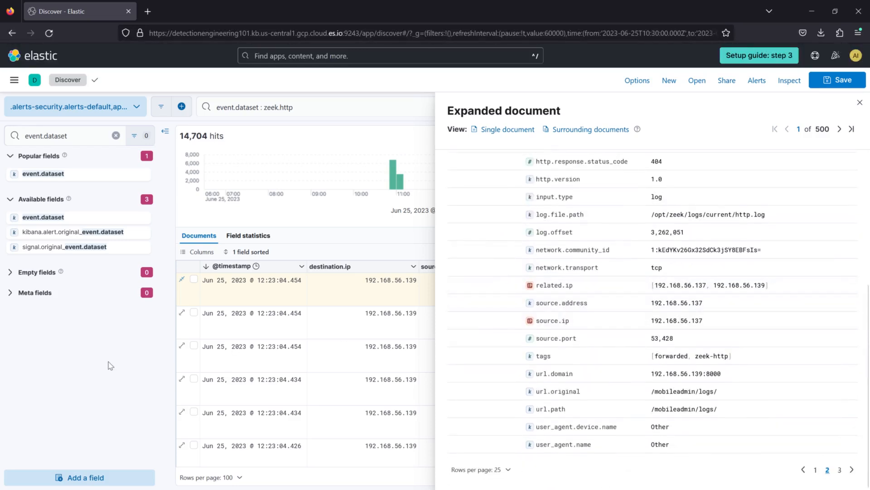
{"action": "left_click", "coordinate": [860, 102]}
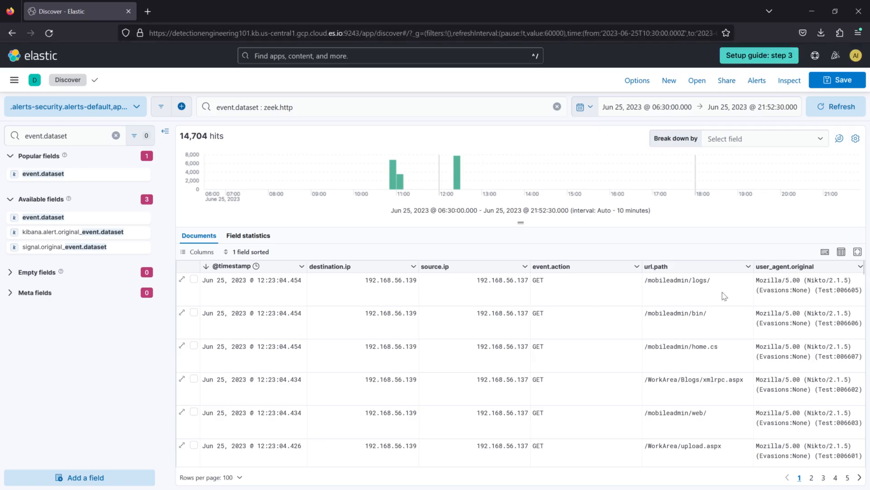
{"action": "left_click", "coordinate": [637, 267]}
{"action": "left_click", "coordinate": [589, 324]}
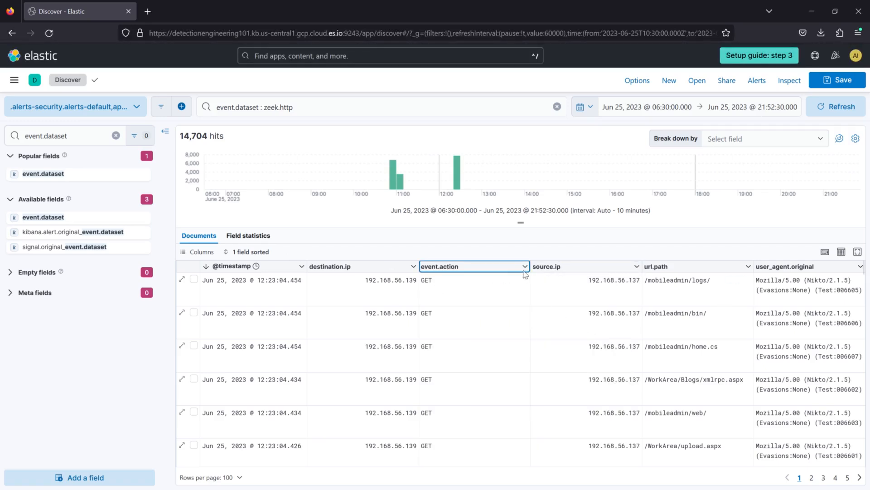
{"action": "left_click", "coordinate": [524, 267]}
{"action": "left_click", "coordinate": [478, 323]}
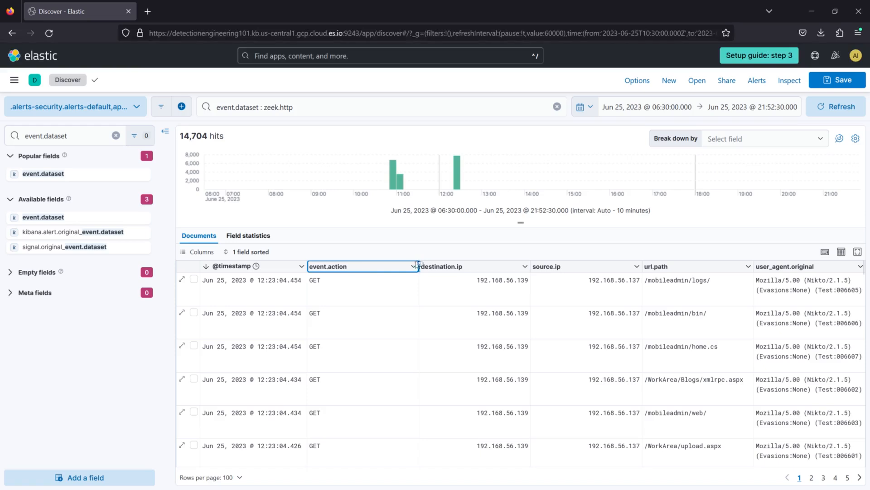
Narrow the event.action, destination.ip, source.ip and url.path columns so each user_agent.original value fits on one line
{"action": "left_click_drag", "start_coordinate": [418, 267], "coordinate": [335, 267]}
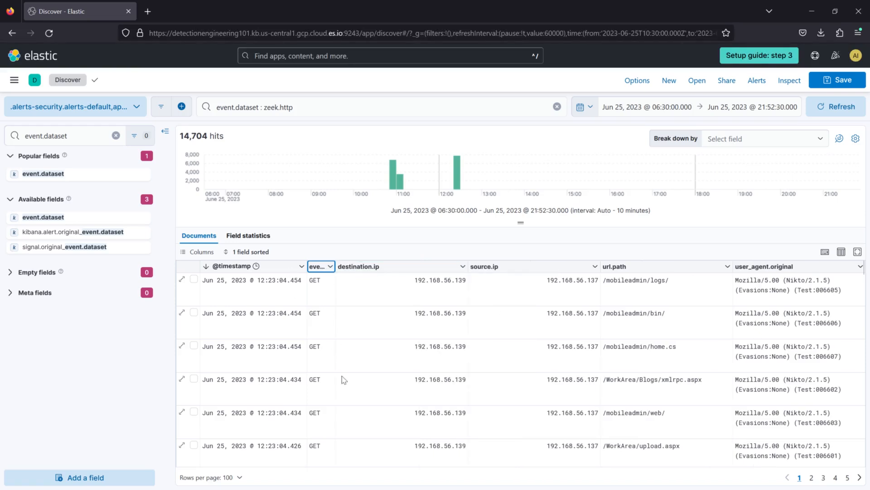
{"action": "left_click_drag", "start_coordinate": [469, 266], "coordinate": [396, 267]}
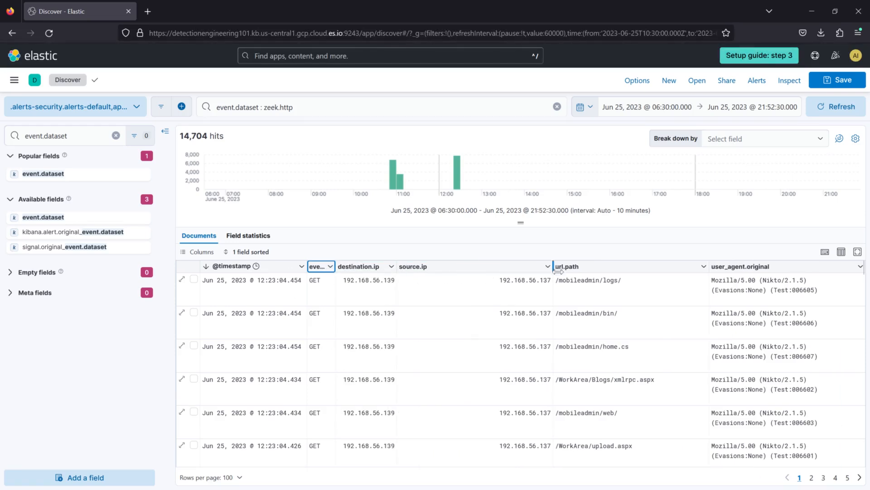
{"action": "left_click_drag", "start_coordinate": [553, 266], "coordinate": [459, 267]}
{"action": "left_click_drag", "start_coordinate": [663, 268], "coordinate": [578, 267]}
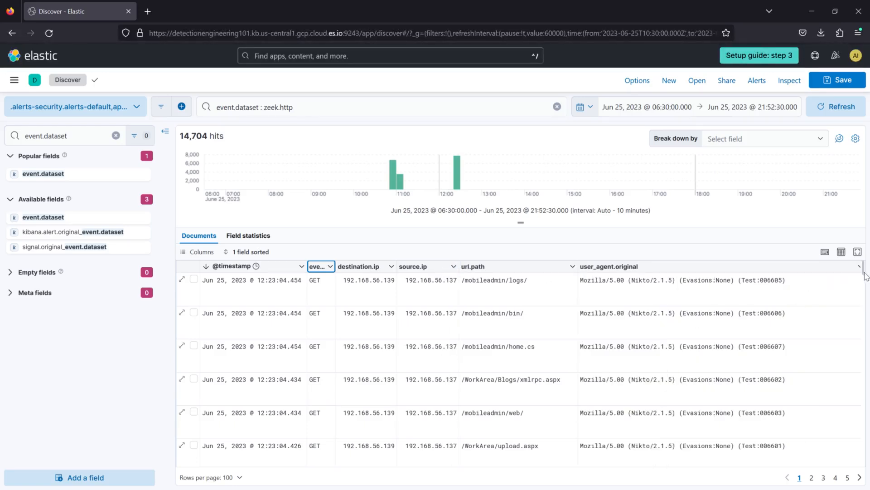
Place the destination.ip column after source.ip and narrow the url.path column slightly
{"action": "left_click", "coordinate": [391, 267]}
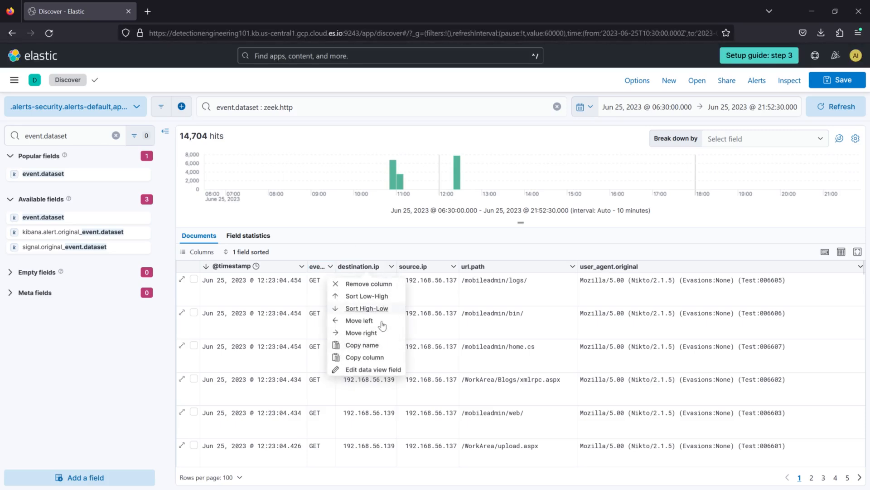
{"action": "left_click", "coordinate": [363, 332]}
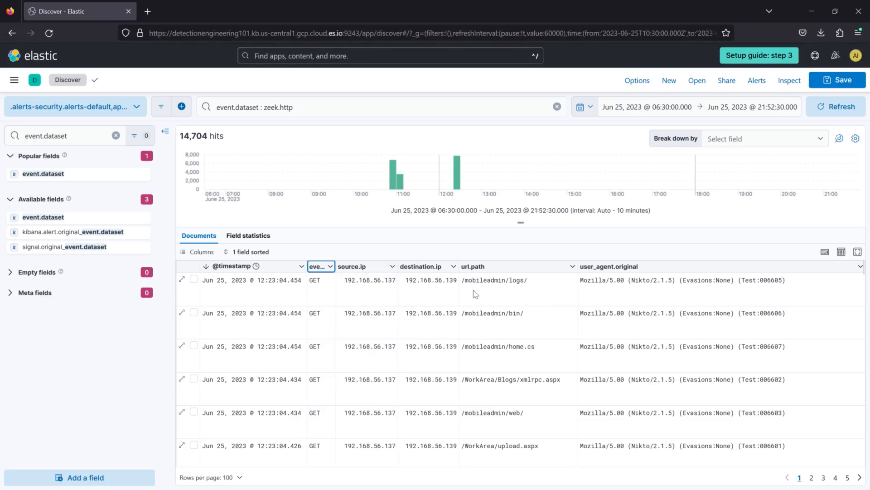
{"action": "left_click_drag", "start_coordinate": [569, 265], "coordinate": [560, 265]}
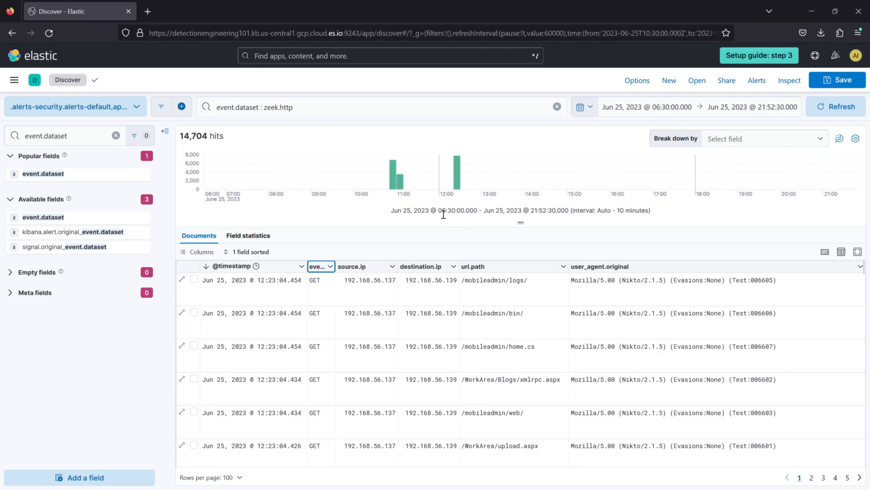
Examine the url.path and user_agent.original values of the listed HTTP events, along with the total hits
{"action": "scroll", "coordinate": [477, 348], "scroll_direction": "down", "scroll_amount": 15}
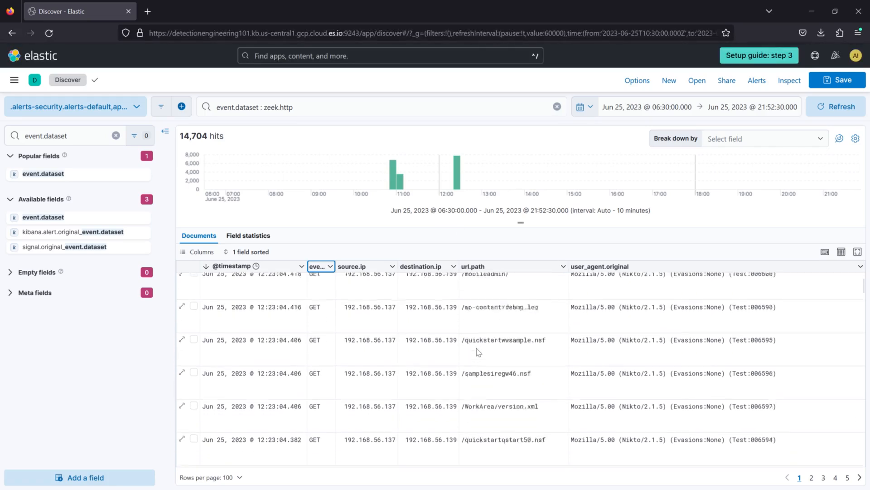
{"action": "scroll", "coordinate": [477, 348], "scroll_direction": "up", "scroll_amount": 15}
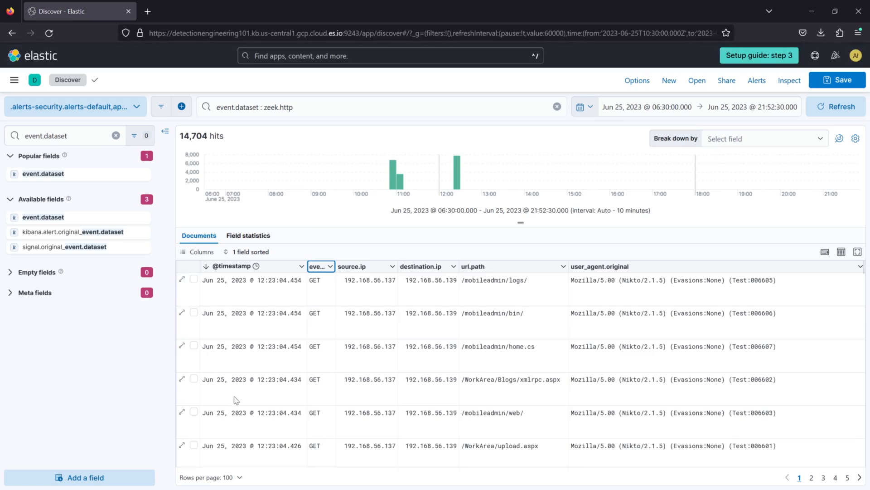
{"action": "left_click", "coordinate": [180, 137]}
{"action": "left_click_drag", "start_coordinate": [623, 280], "coordinate": [641, 281]}
{"action": "left_click", "coordinate": [634, 257]}
Show the field statistics and expand user_agent.original to review its top values, including the Other share
{"action": "left_click", "coordinate": [256, 236]}
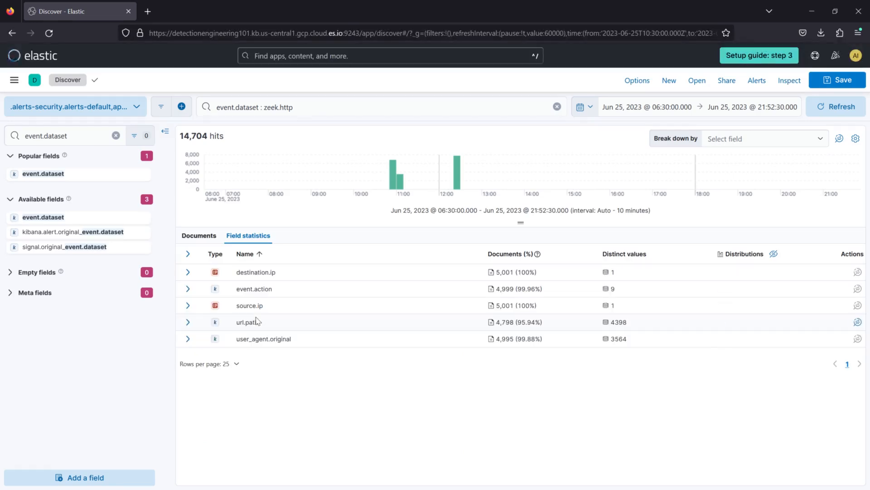
{"action": "left_click", "coordinate": [188, 339]}
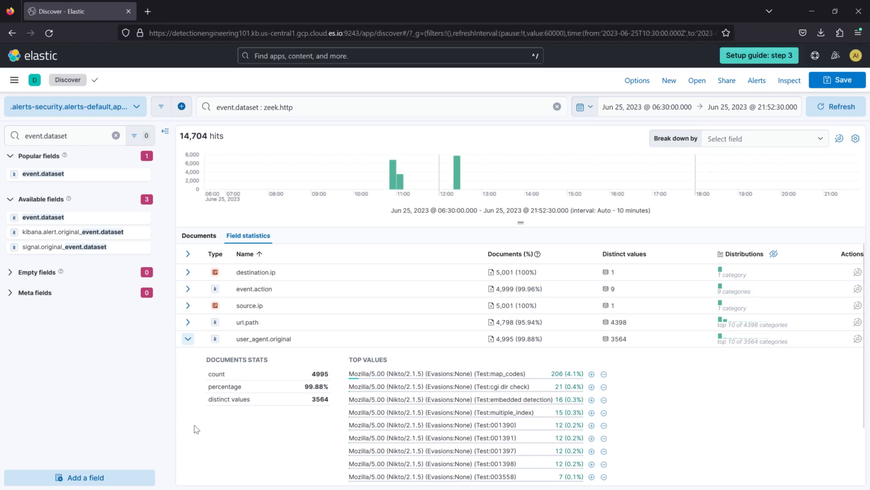
{"action": "scroll", "coordinate": [199, 426], "scroll_direction": "down", "scroll_amount": 2}
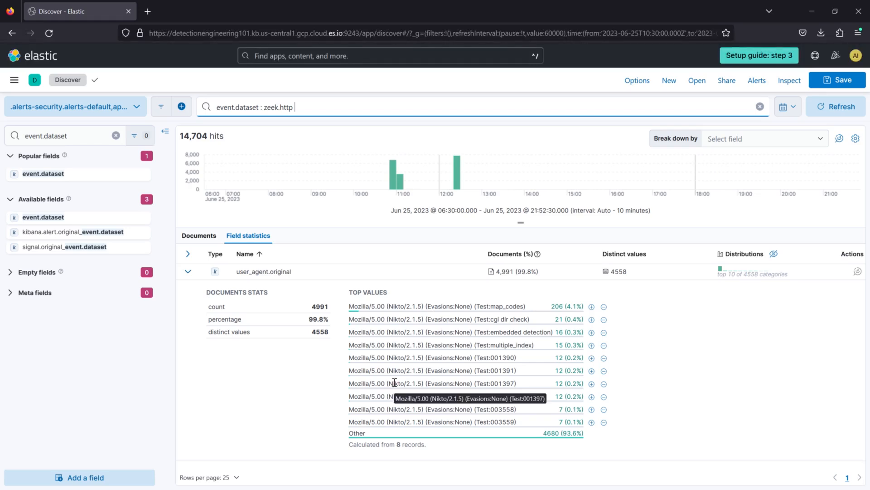
{"action": "left_click_drag", "start_coordinate": [349, 433], "coordinate": [365, 432]}
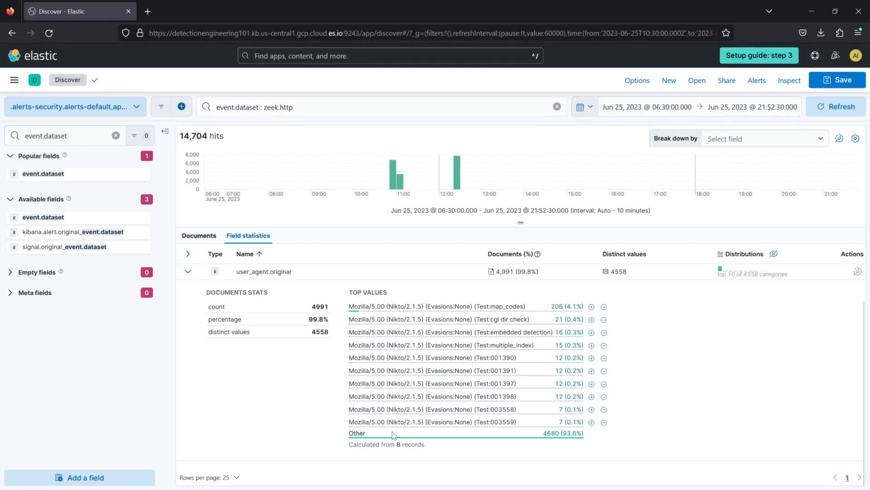
{"action": "left_click", "coordinate": [275, 409]}
Exclude Nikto traffic by running the query event.dataset : zeek.http and NOT user_agent.original: *Nikto*
{"action": "left_click", "coordinate": [327, 105]}
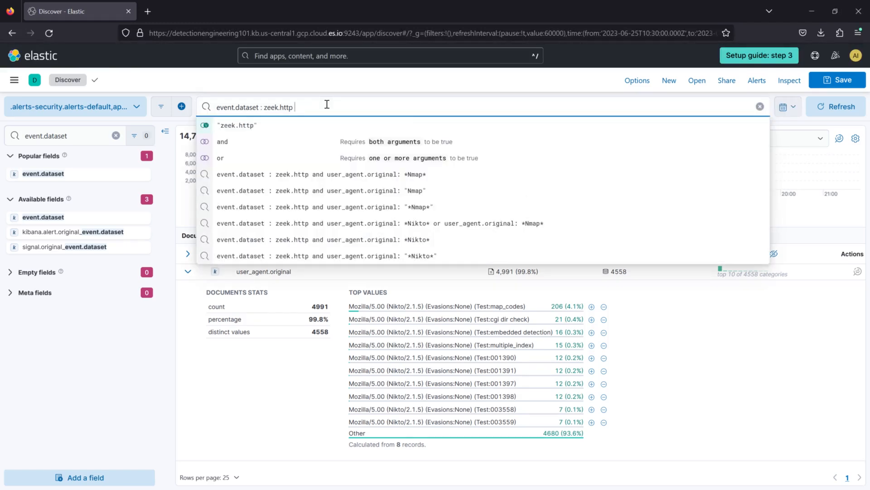
{"action": "type", "text": "and"}
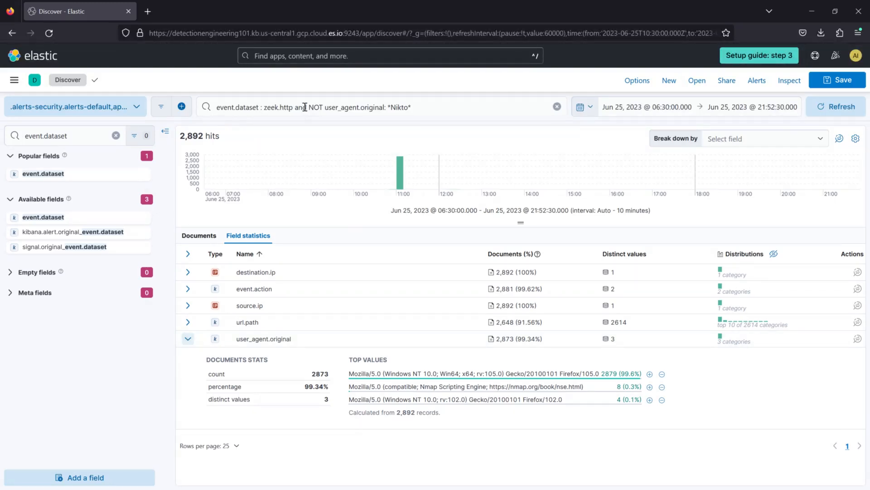
{"action": "double_click", "coordinate": [393, 108]}
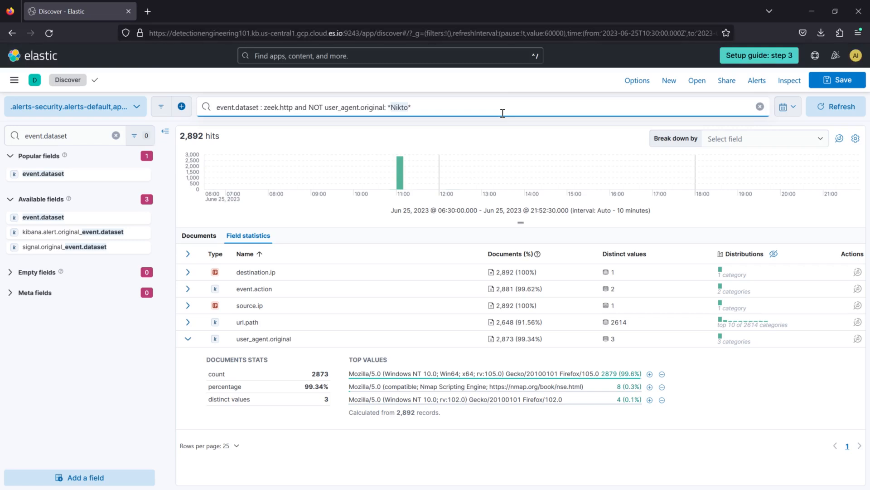
{"action": "left_click", "coordinate": [503, 112]}
Inspect the remaining user_agent.original top values, comparing the Firefox strings with the Nmap Scripting Engine string
{"action": "left_click_drag", "start_coordinate": [349, 376], "coordinate": [596, 376]}
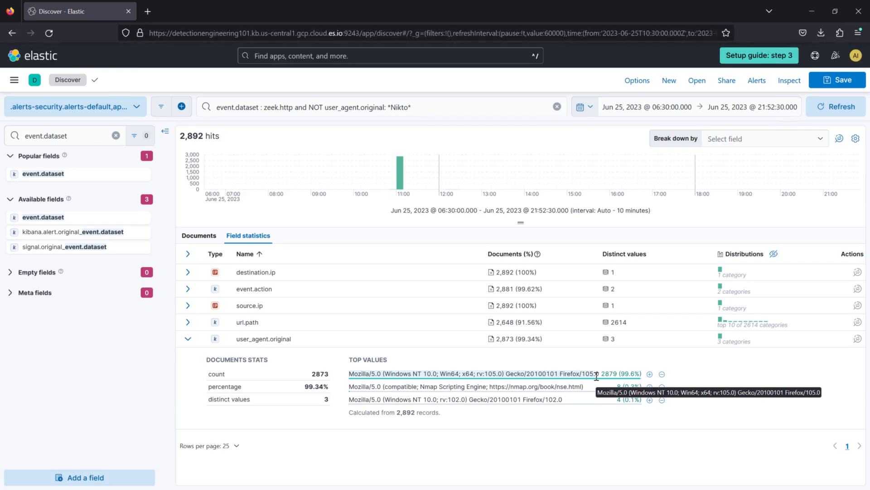
{"action": "left_click_drag", "start_coordinate": [351, 385], "coordinate": [592, 388]}
{"action": "double_click", "coordinate": [431, 386]}
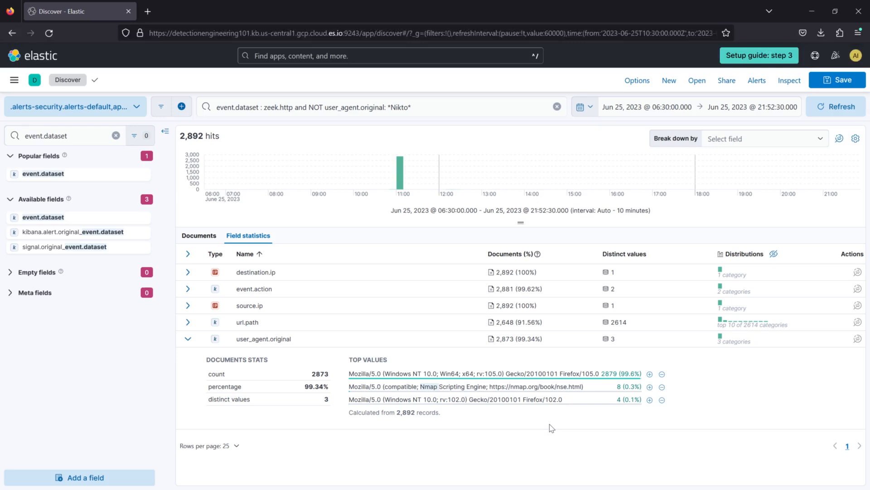
{"action": "triple_click", "coordinate": [362, 398]}
{"action": "double_click", "coordinate": [397, 109]}
{"action": "left_click_drag", "start_coordinate": [421, 387], "coordinate": [437, 389]}
Try the query event.dataset : zeek.http and user_agent.original: *Nikto* or user_agent.orginal: *Nmap* and check its top user agents
{"action": "left_click", "coordinate": [439, 110]}
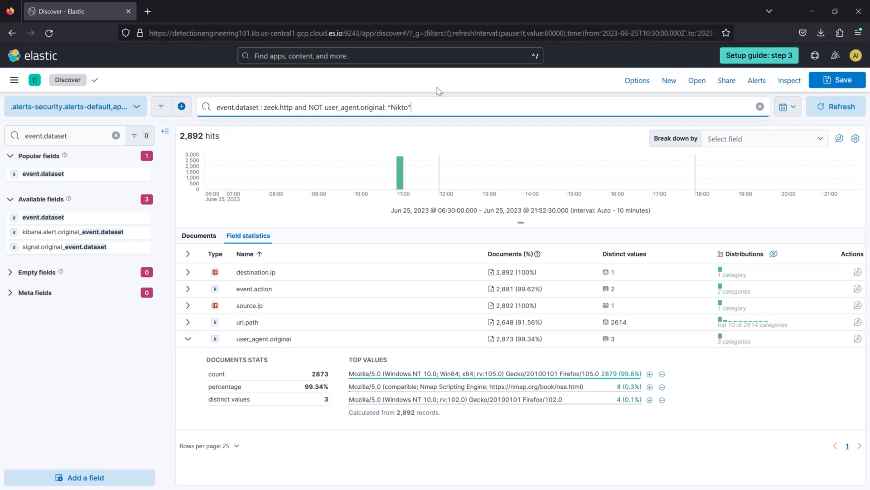
{"action": "type", "text": "agent.orginal: *Nmap*"}
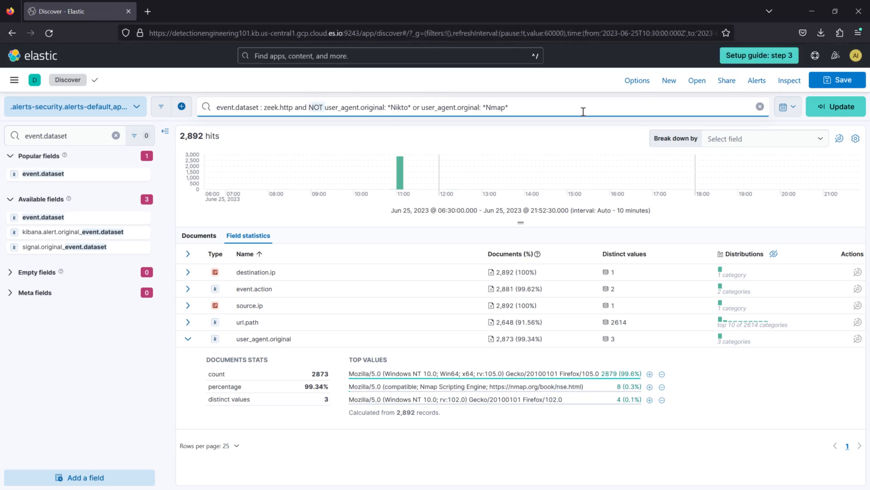
{"action": "key", "text": "BackSpace"}
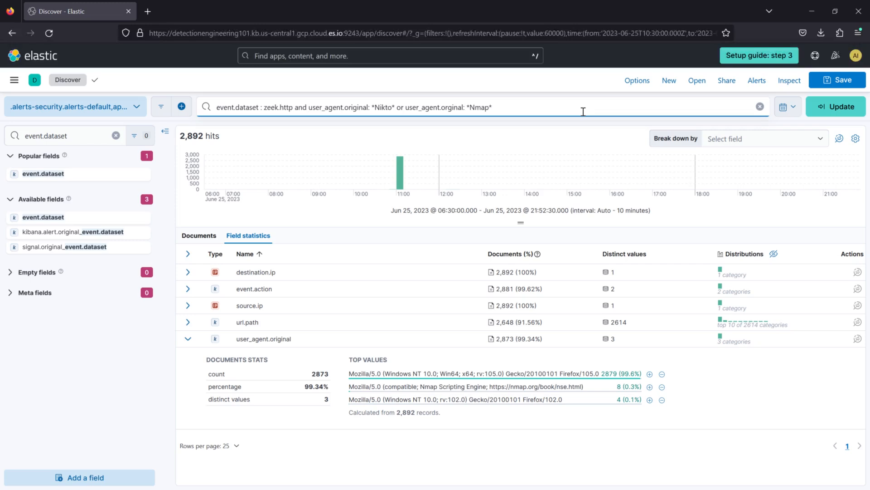
{"action": "key", "text": "Return"}
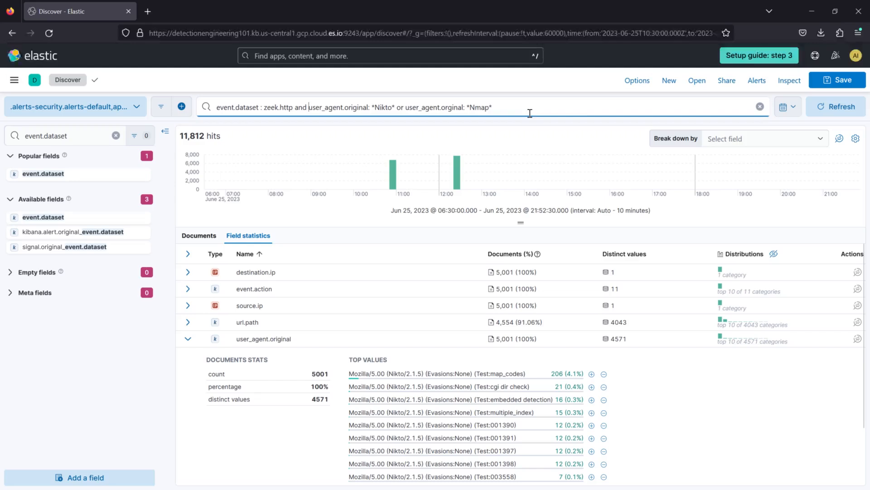
{"action": "scroll", "coordinate": [352, 299], "scroll_direction": "down", "scroll_amount": 3}
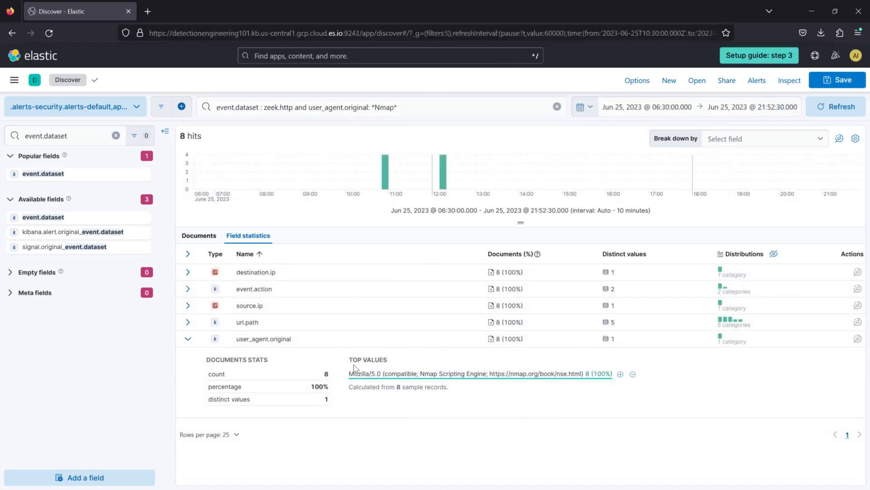
Extend the Nmap query to event.dataset : zeek.http and user_agent.original: *Nmap* or user_agent.original: *Nikto*, run it and review the top user agents
{"action": "left_click", "coordinate": [309, 107]}
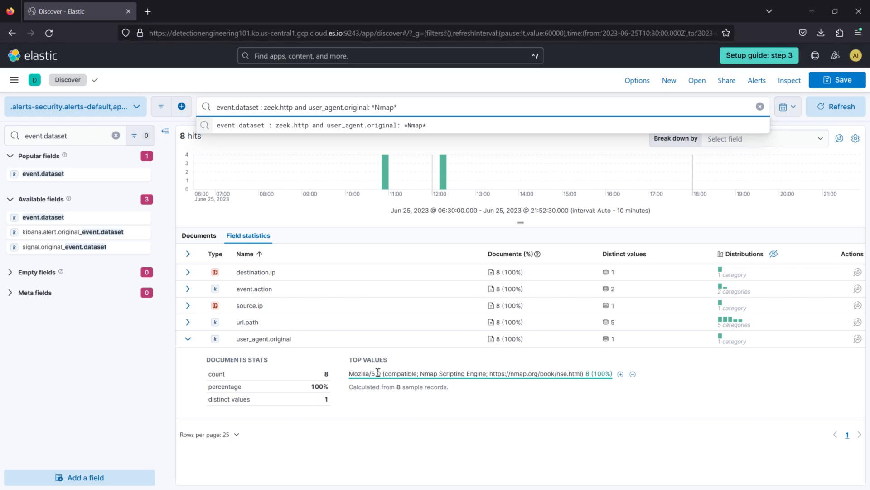
{"action": "left_click", "coordinate": [426, 108]}
{"action": "type", "text": "or"}
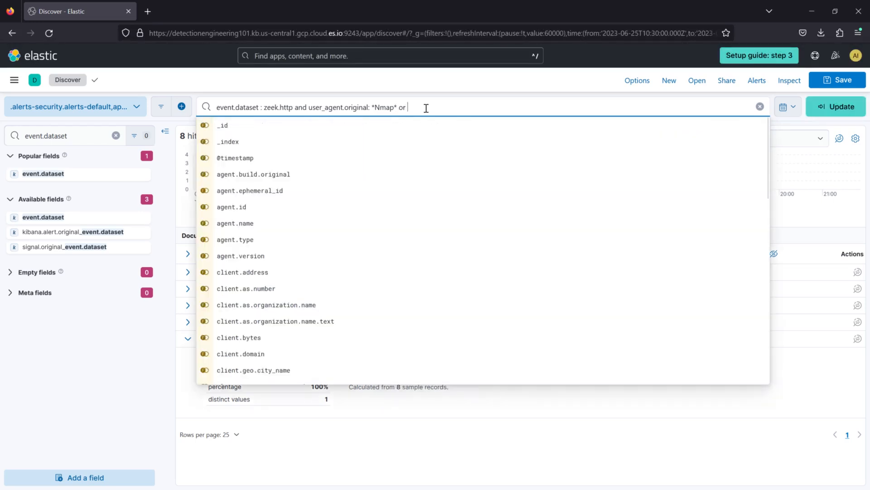
{"action": "left_click_drag", "start_coordinate": [309, 107], "coordinate": [395, 106]}
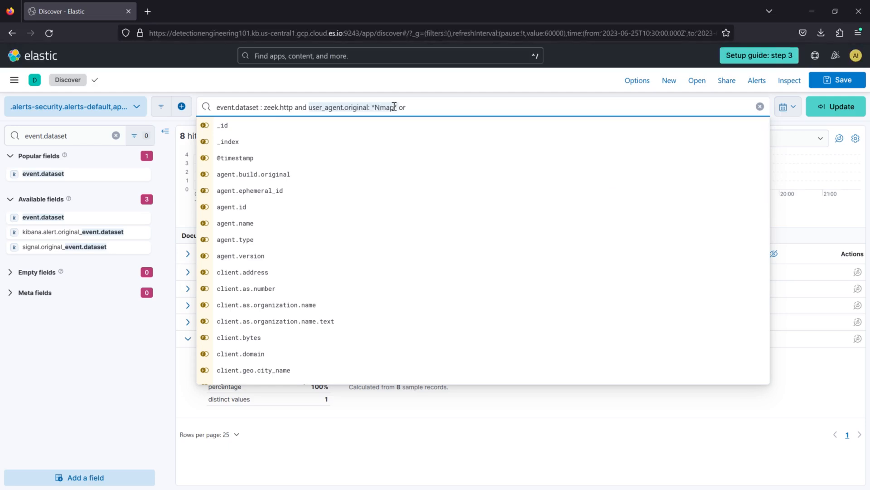
{"action": "key", "text": "ctrl+c"}
{"action": "left_click", "coordinate": [437, 107]}
{"action": "key", "text": "ctrl+v"}
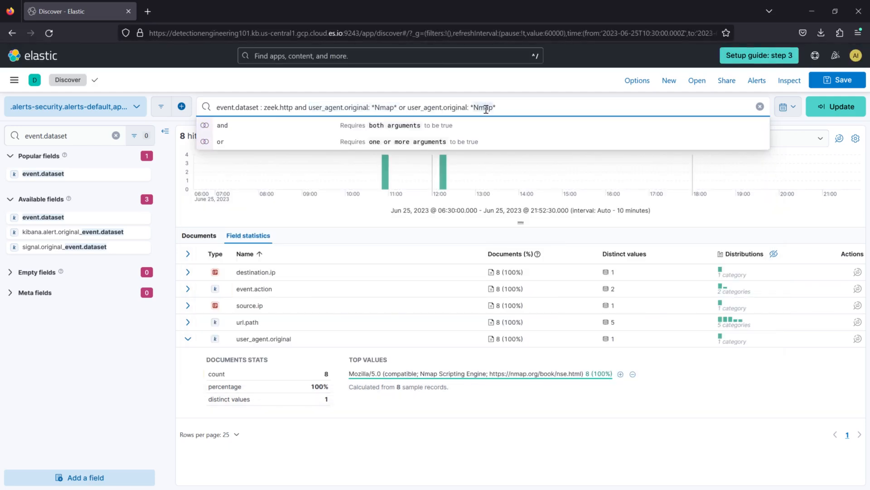
{"action": "key", "text": "BackSpace"}
{"action": "type", "text": "ikto"}
{"action": "key", "text": "Return"}
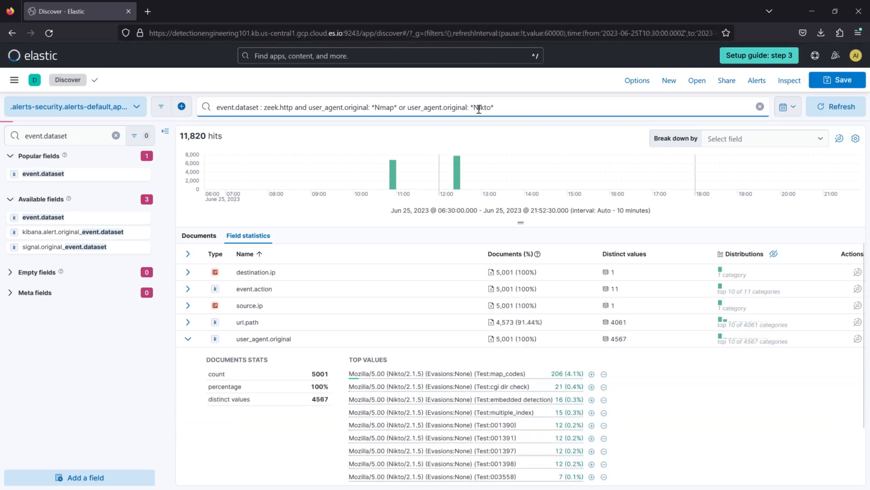
{"action": "scroll", "coordinate": [413, 313], "scroll_direction": "down", "scroll_amount": 2}
{"action": "scroll", "coordinate": [411, 348], "scroll_direction": "down", "scroll_amount": 1}
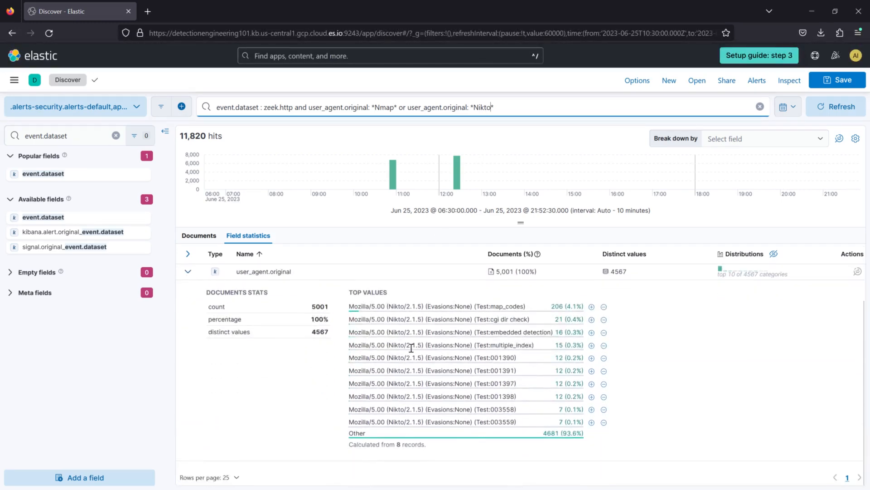
{"action": "scroll", "coordinate": [413, 352], "scroll_direction": "up", "scroll_amount": 2}
Copy the complete Nmap and Nikto query text to the clipboard
{"action": "left_click", "coordinate": [485, 104]}
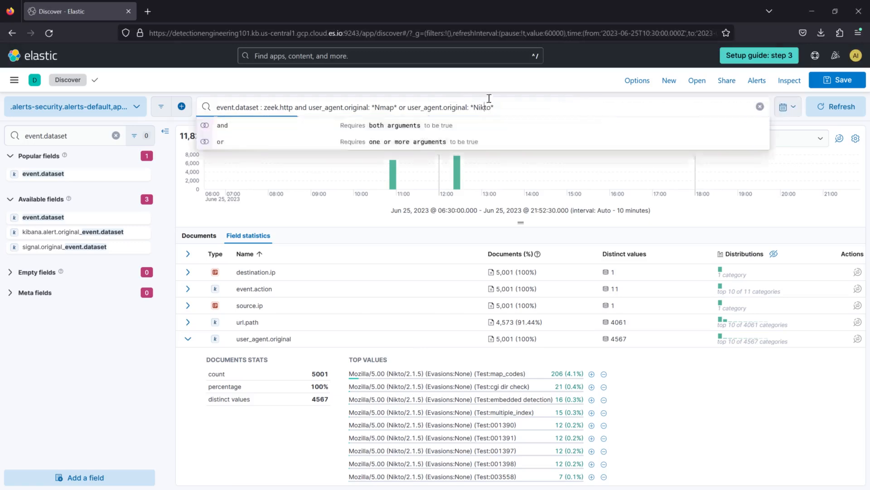
{"action": "left_click_drag", "start_coordinate": [501, 107], "coordinate": [210, 106]}
{"action": "key", "text": "ctrl+c"}
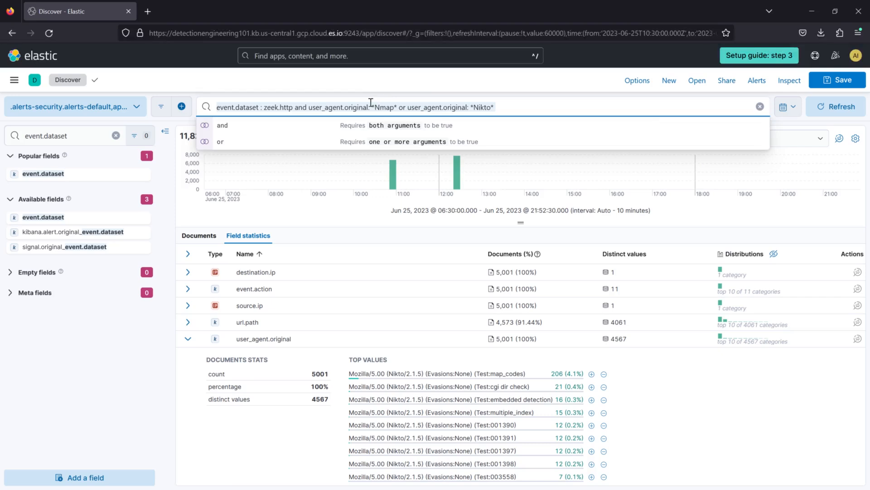
{"action": "left_click", "coordinate": [518, 99]}
Open the Security management page in a separate browser tab and start creating a new detection rule
{"action": "left_click", "coordinate": [14, 80]}
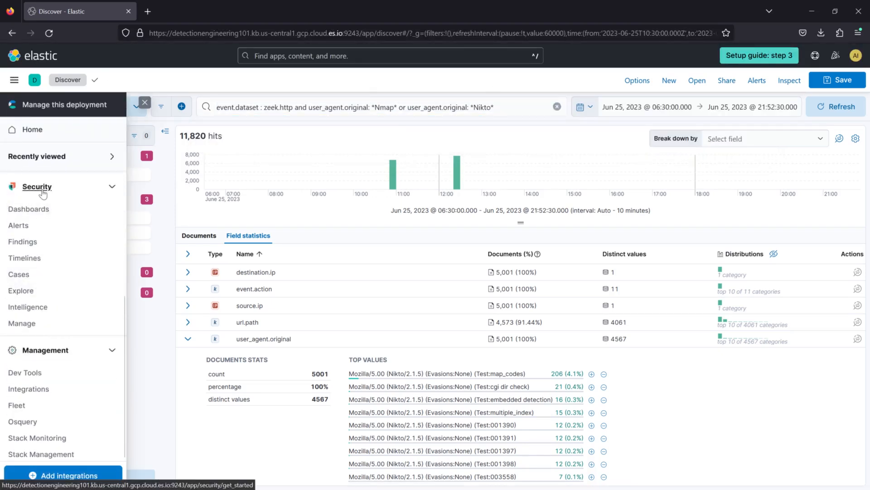
{"action": "middle_click", "coordinate": [19, 324]}
{"action": "left_click", "coordinate": [183, 17]}
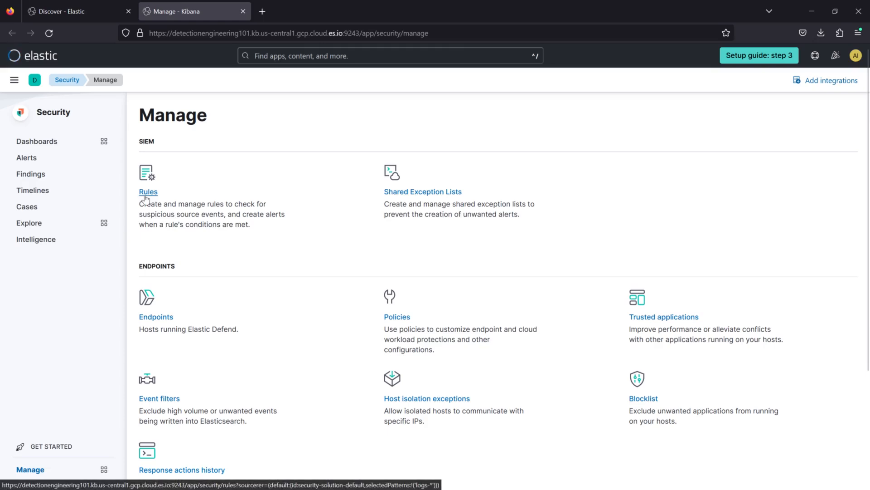
{"action": "left_click", "coordinate": [145, 192]}
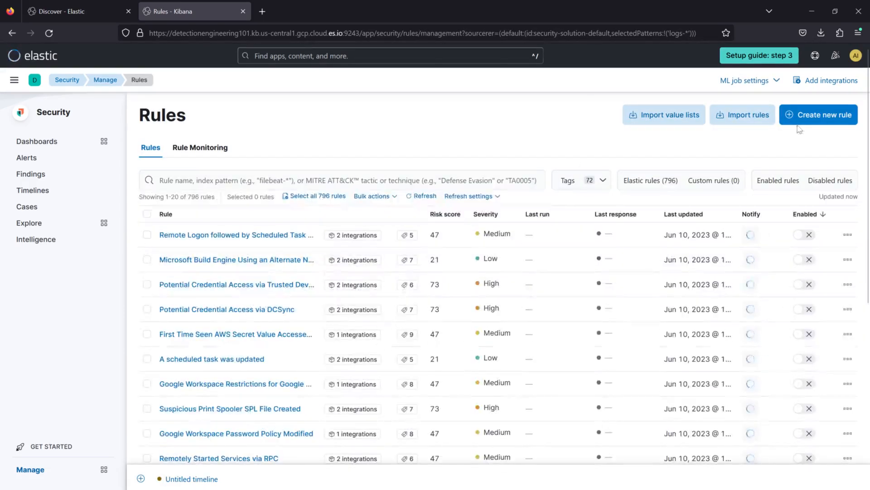
{"action": "left_click", "coordinate": [819, 119]}
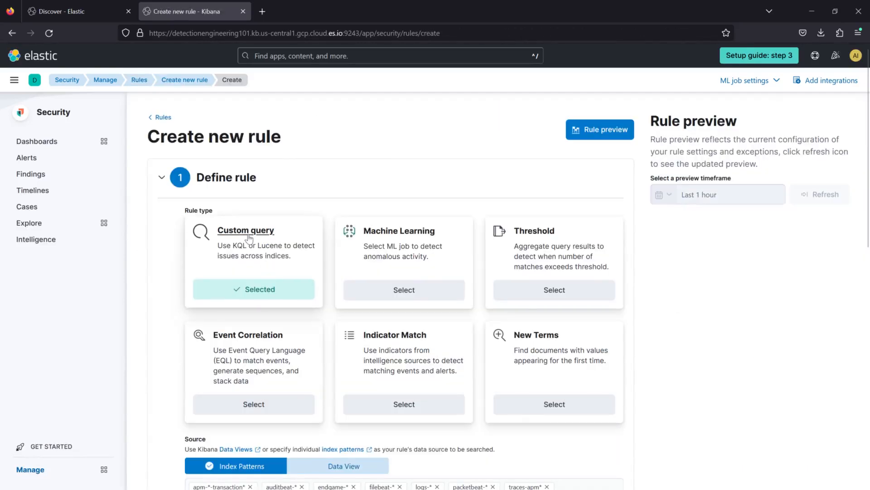
Set the rule's custom query to event.dataset : zeek.http and user_agent.original: *Nmap* or user_agent.original: *Nikto*, reusing the Discover query
{"action": "scroll", "coordinate": [248, 238], "scroll_direction": "down", "scroll_amount": 7}
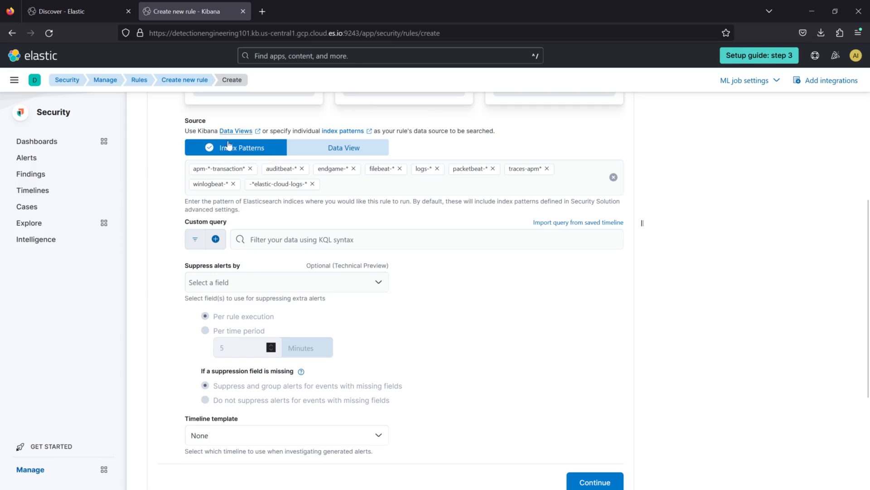
{"action": "left_click", "coordinate": [95, 11]}
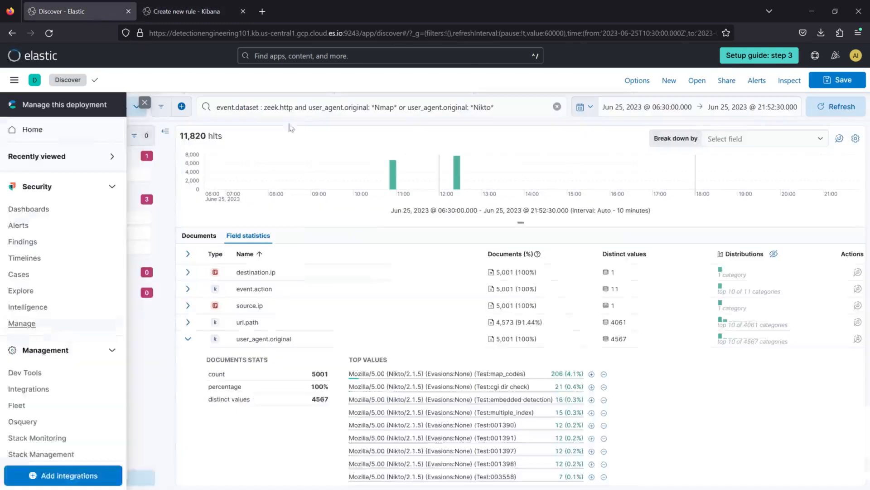
{"action": "left_click", "coordinate": [331, 108]}
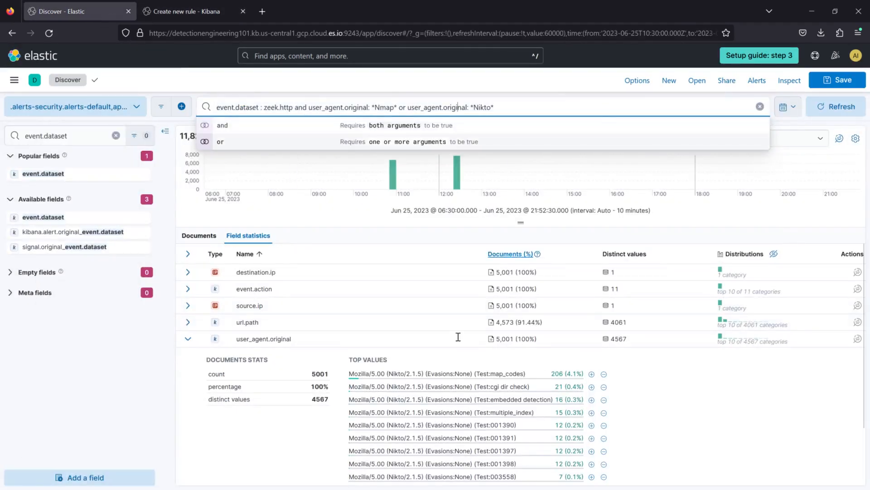
{"action": "left_click", "coordinate": [197, 12]}
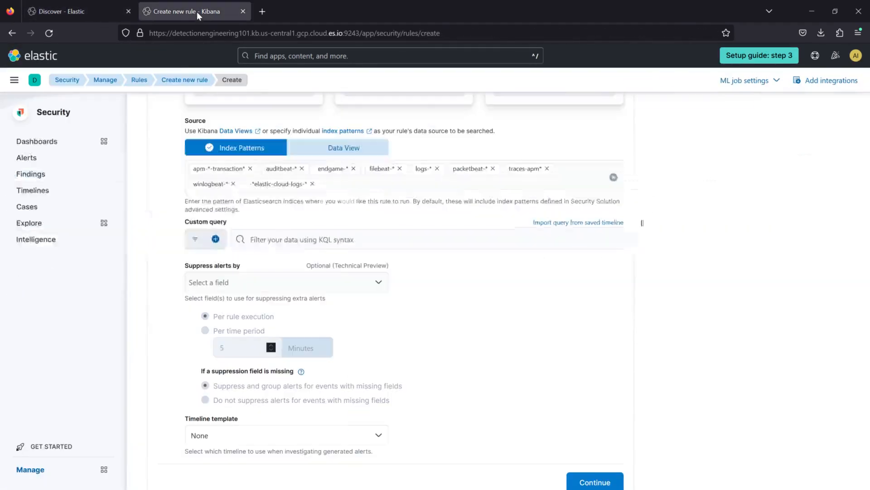
{"action": "left_click", "coordinate": [261, 240]}
{"action": "key", "text": "ctrl+v"}
{"action": "left_click", "coordinate": [158, 298]}
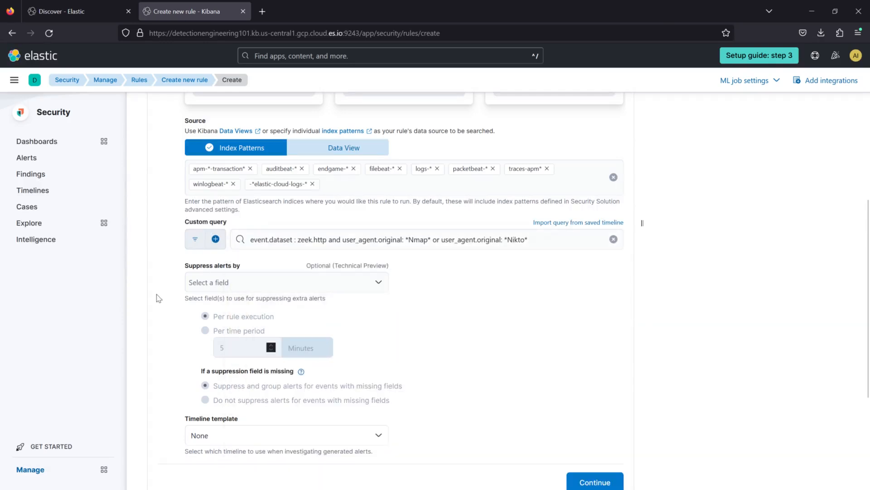
Review the Discover hit count and matching documents, including their source and destination IPs, to choose a field for alert suppression
{"action": "left_click", "coordinate": [246, 282]}
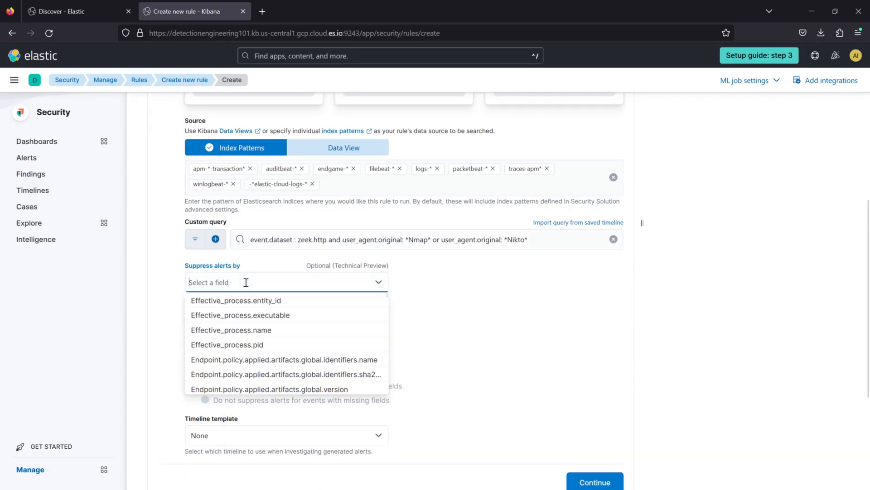
{"action": "left_click", "coordinate": [83, 15]}
{"action": "left_click", "coordinate": [522, 92]}
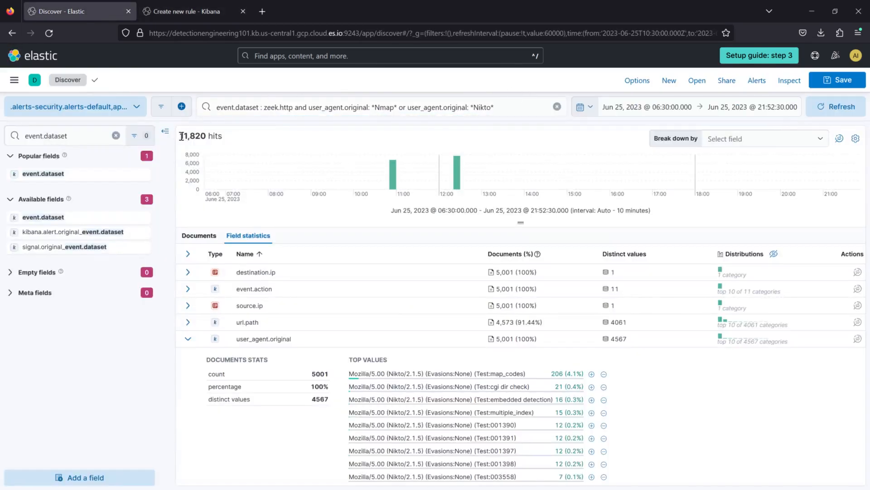
{"action": "left_click_drag", "start_coordinate": [180, 136], "coordinate": [205, 135]}
{"action": "left_click", "coordinate": [184, 14]}
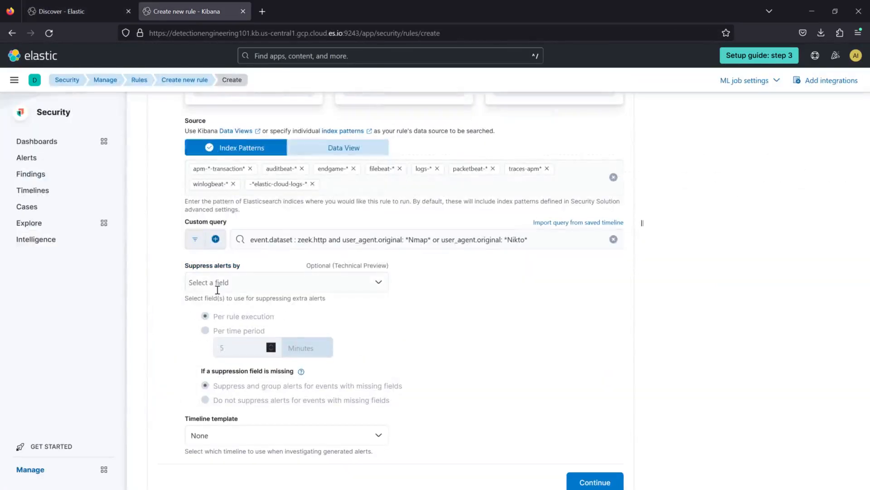
{"action": "left_click", "coordinate": [250, 288]}
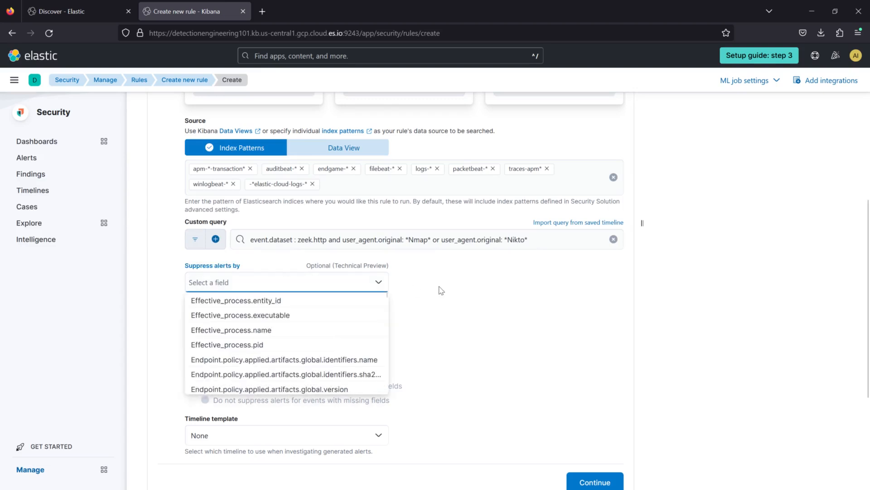
{"action": "left_click", "coordinate": [80, 12]}
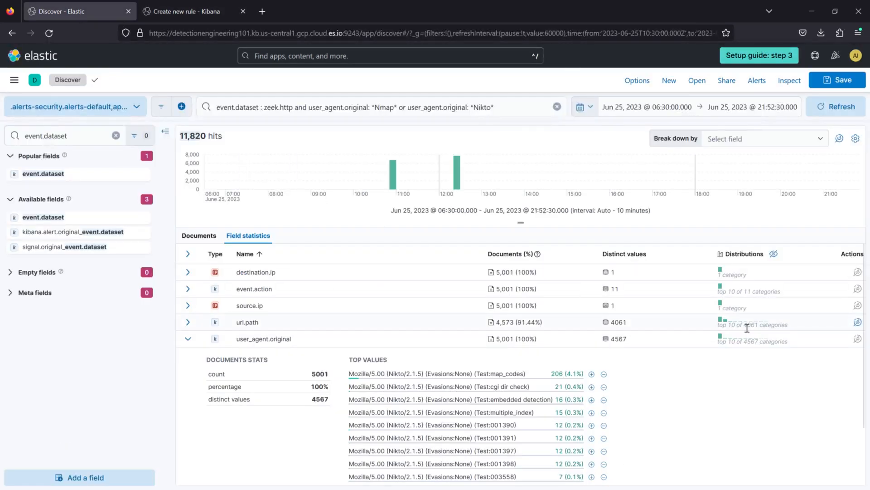
{"action": "left_click", "coordinate": [199, 235]}
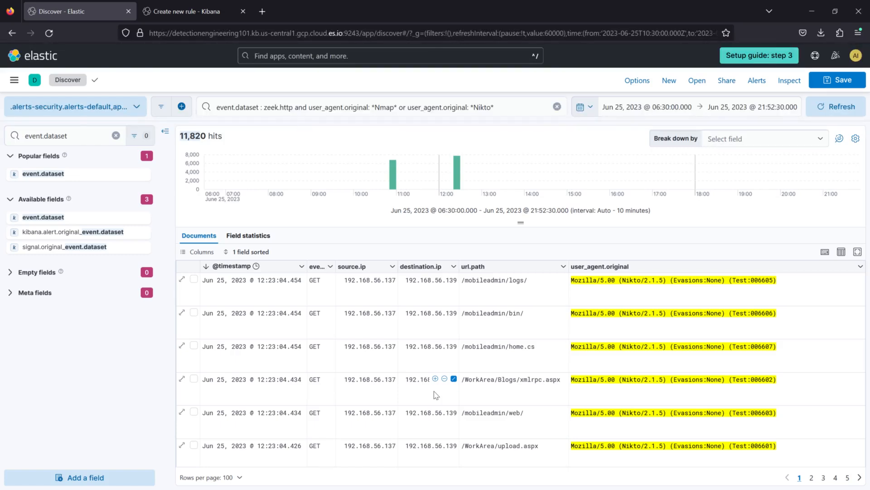
Return to the new rule and suppress its alerts by the destination.ip field
{"action": "left_click", "coordinate": [195, 12]}
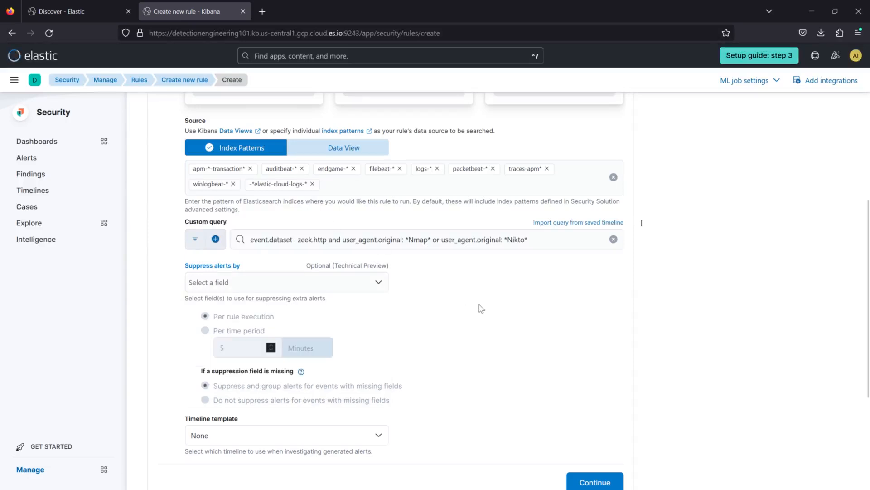
{"action": "left_click", "coordinate": [247, 279]}
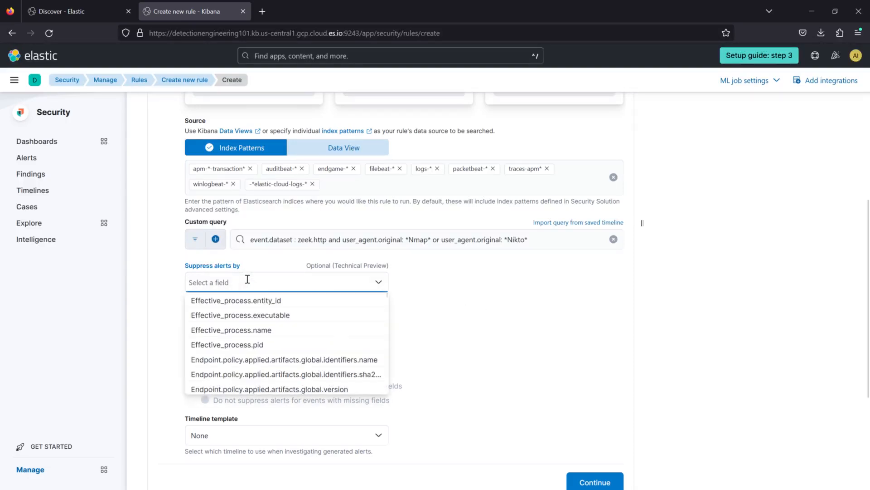
{"action": "type", "text": "destination.ip"}
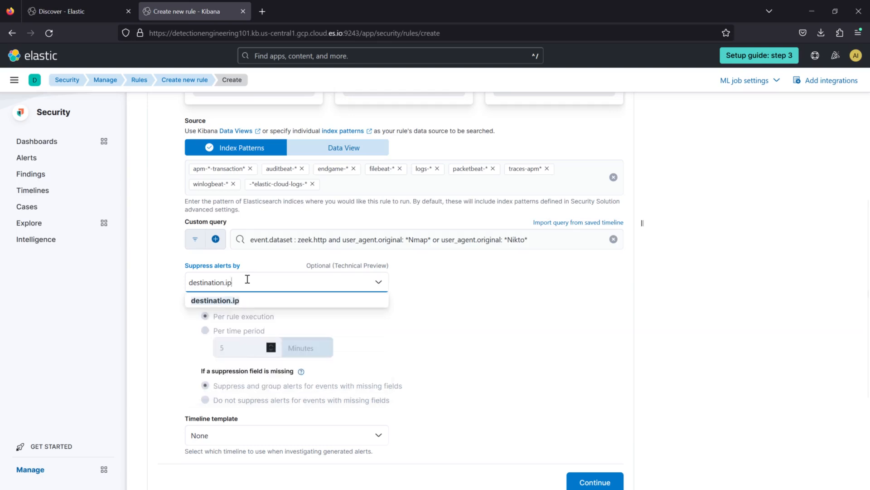
{"action": "left_click", "coordinate": [227, 300]}
{"action": "left_click", "coordinate": [517, 317]}
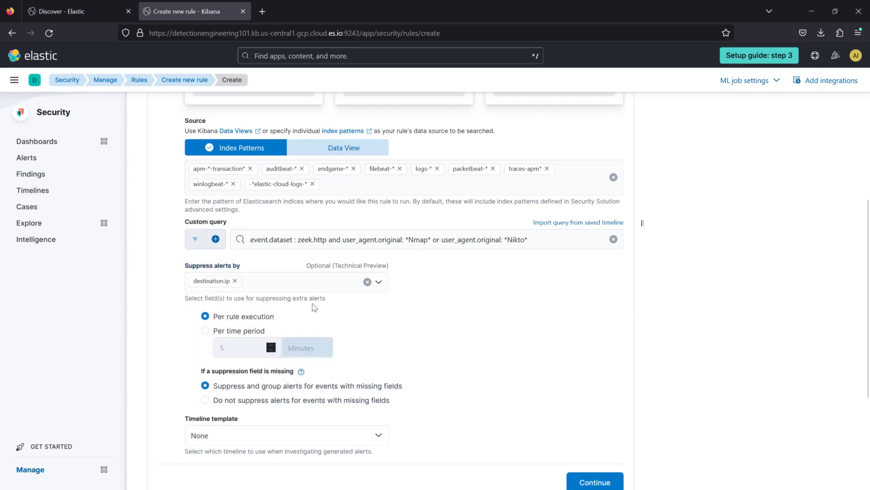
Apply the alert suppression per time period of 5 minutes and proceed to the rule's About section
{"action": "left_click", "coordinate": [233, 333]}
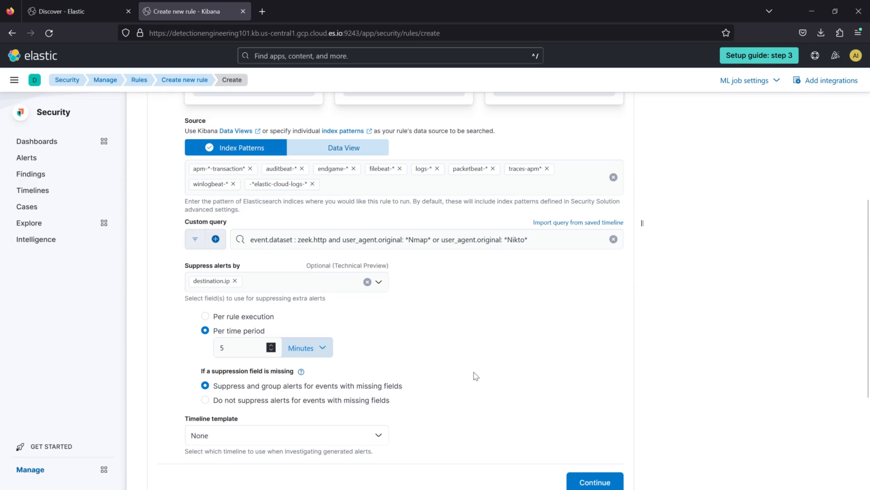
{"action": "scroll", "coordinate": [455, 350], "scroll_direction": "down", "scroll_amount": 4}
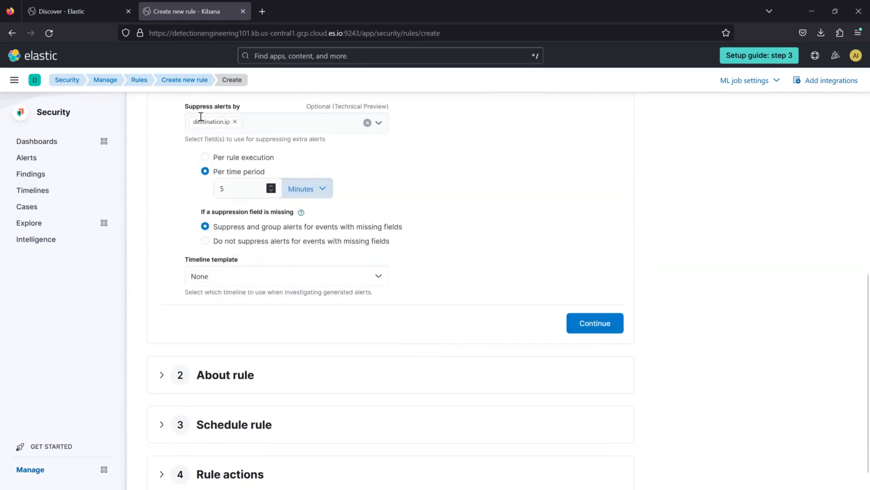
{"action": "scroll", "coordinate": [186, 234], "scroll_direction": "up", "scroll_amount": 3}
{"action": "left_click", "coordinate": [234, 291]}
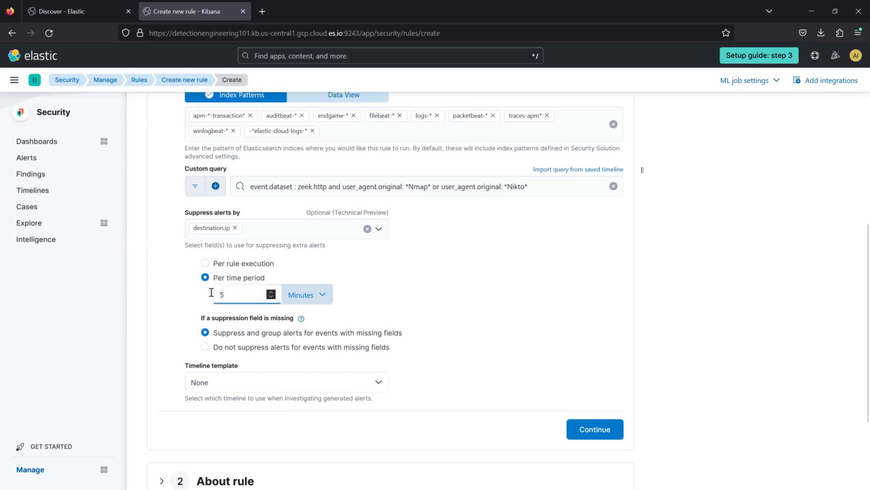
{"action": "left_click", "coordinate": [160, 296]}
{"action": "left_click", "coordinate": [612, 429]}
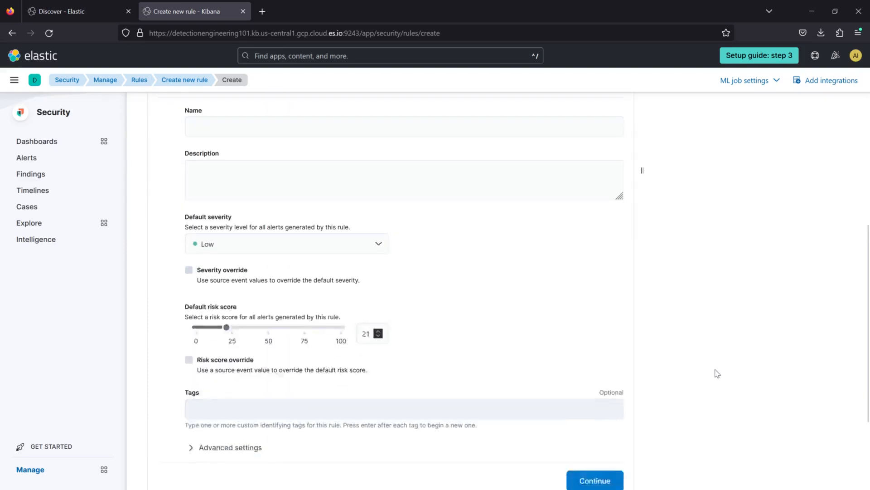
Name the rule "Web Scanner Activity - Nmap and Nikto" and describe it as "Detects Nmap and Nikto User Agent strings."
{"action": "left_click", "coordinate": [247, 182]}
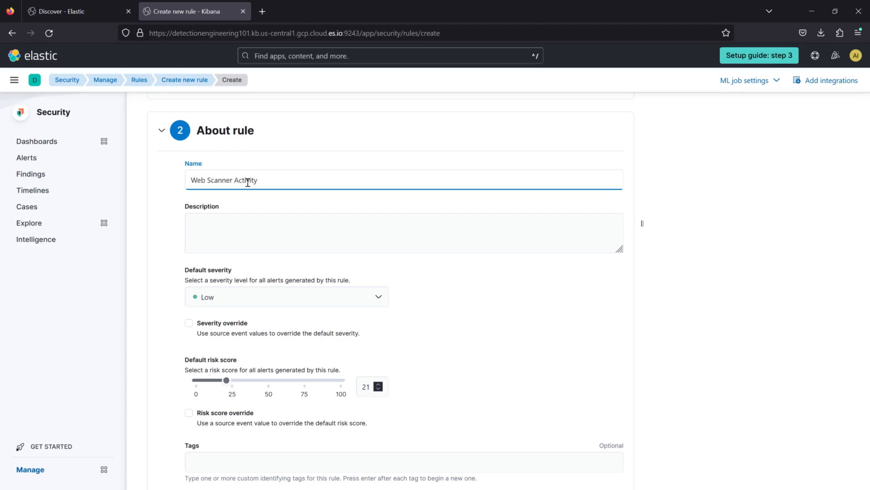
{"action": "type", "text": "Nmap and Nikto"}
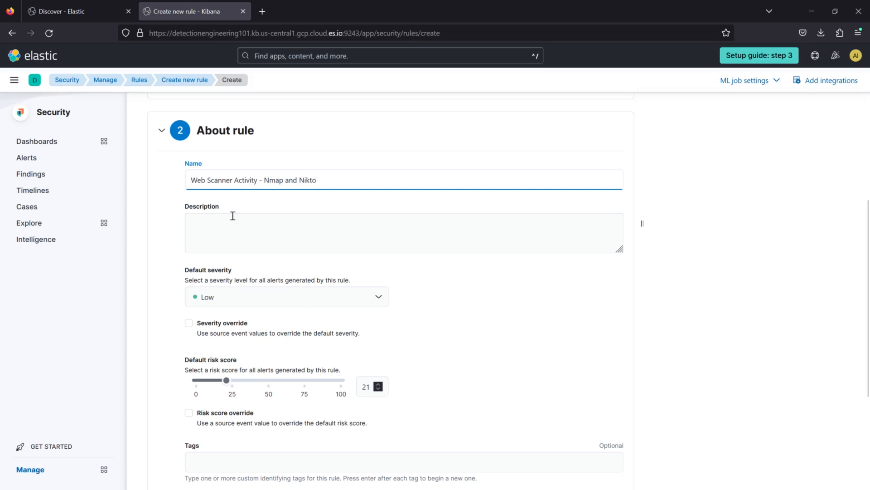
{"action": "left_click", "coordinate": [295, 241]}
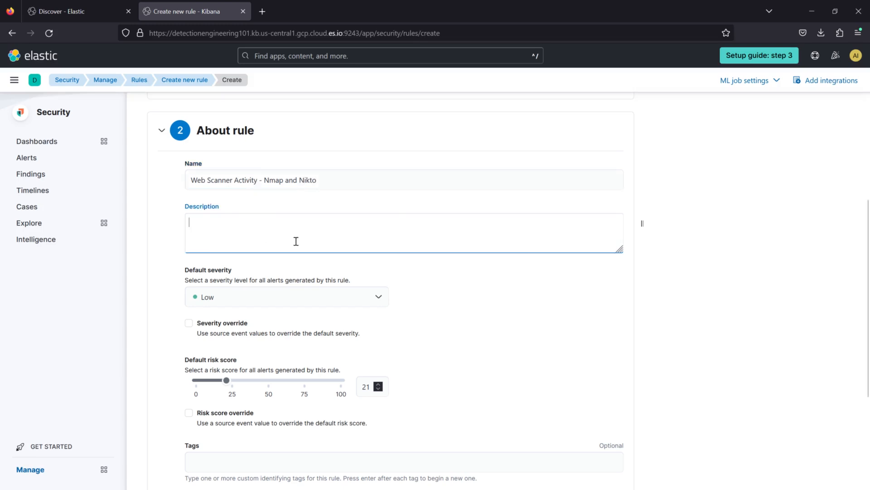
{"action": "left_click_drag", "start_coordinate": [326, 183], "coordinate": [164, 179]}
{"action": "left_click", "coordinate": [238, 223]}
{"action": "type", "text": "Detects "}
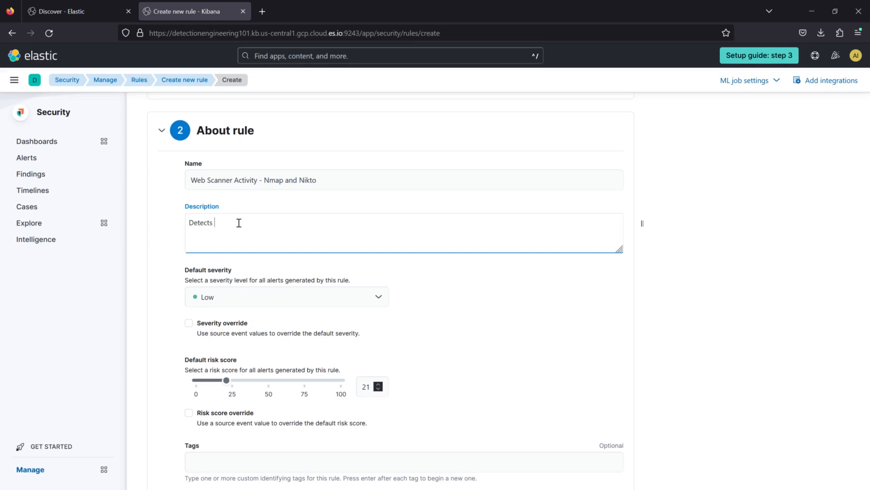
{"action": "type", "text": "Nmap and Nikto User Agent str"}
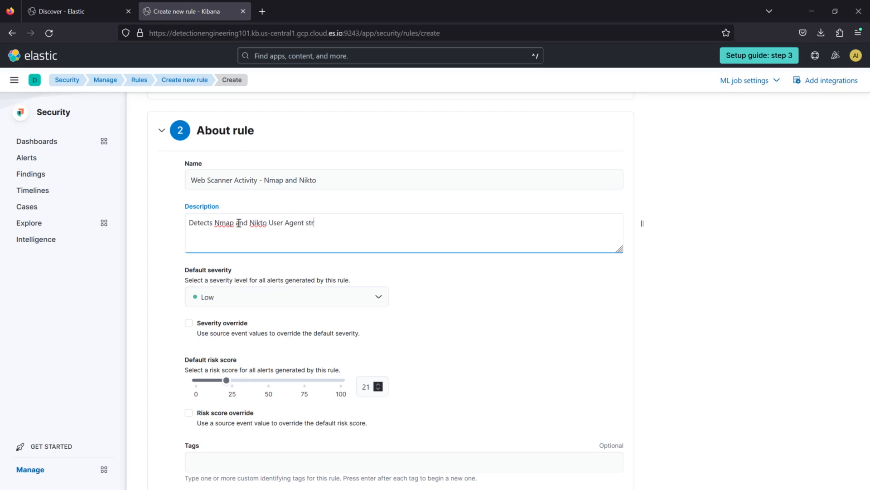
{"action": "type", "text": "ings."}
{"action": "left_click", "coordinate": [171, 245]}
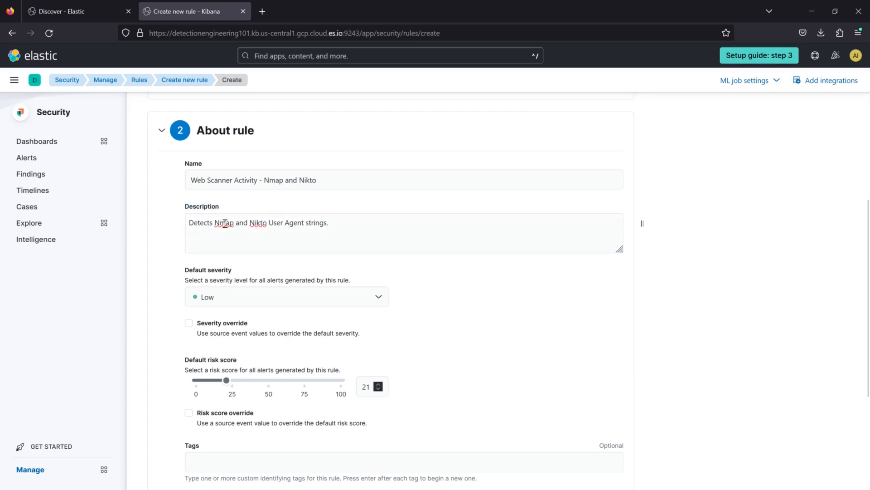
Keep the default severity Low and risk score 21, then proceed to the rule's schedule settings
{"action": "scroll", "coordinate": [166, 263], "scroll_direction": "down", "scroll_amount": 2}
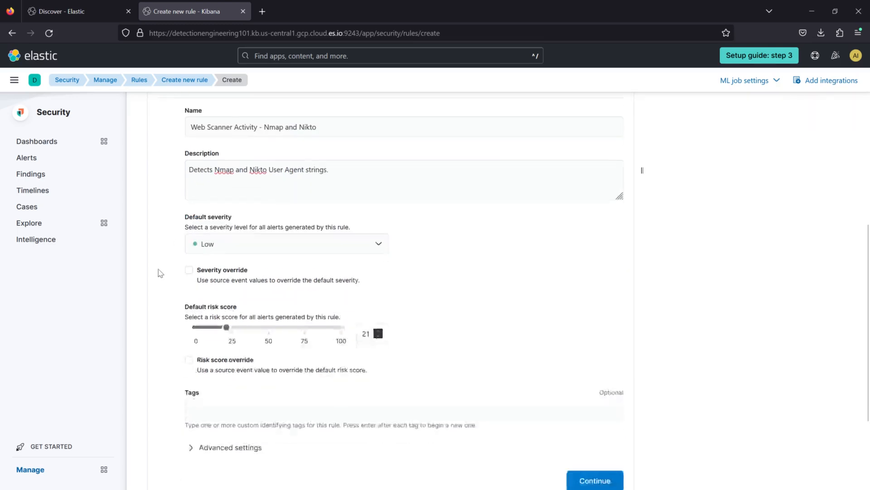
{"action": "left_click", "coordinate": [247, 250]}
{"action": "left_click", "coordinate": [160, 252]}
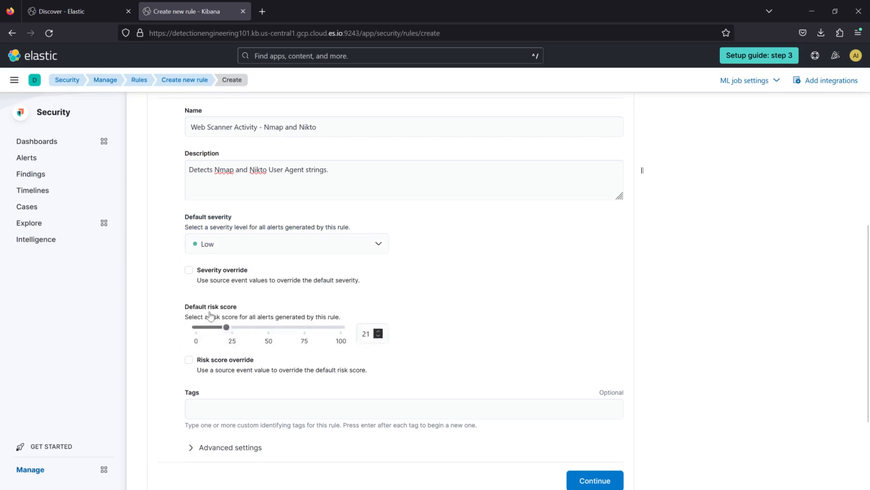
{"action": "scroll", "coordinate": [161, 301], "scroll_direction": "down", "scroll_amount": 3}
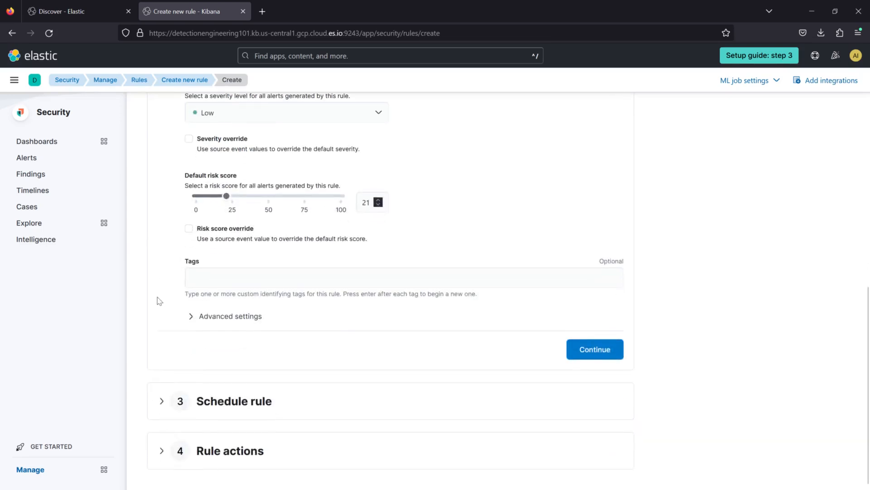
{"action": "left_click", "coordinate": [594, 350]}
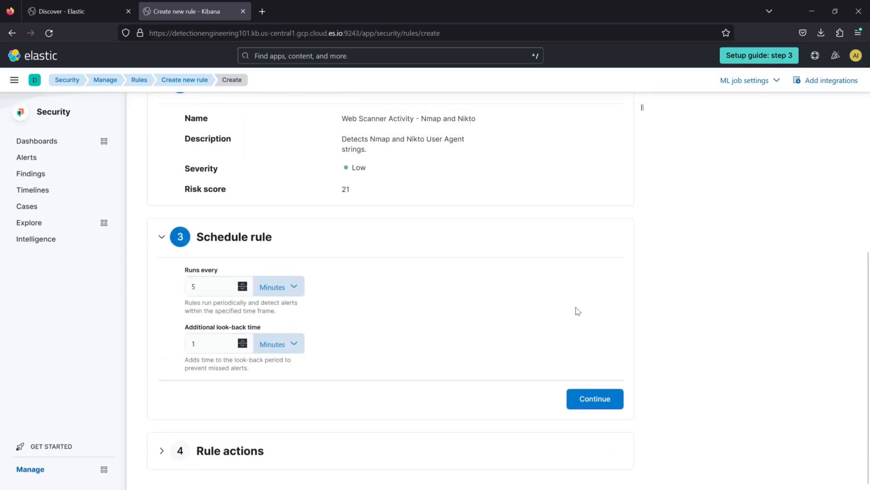
Set the rule's additional look-back time to 5 minutes
{"action": "double_click", "coordinate": [211, 343]}
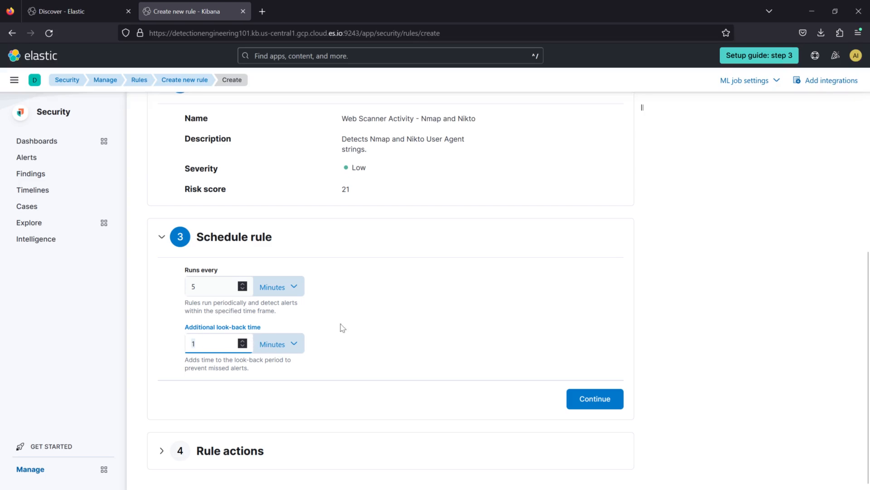
{"action": "type", "text": "5"}
{"action": "left_click", "coordinate": [439, 299]}
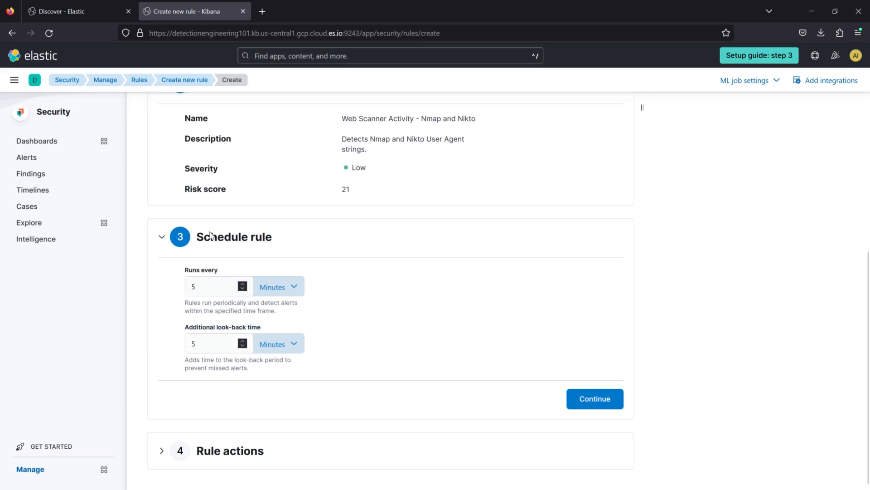
Keep the rule running every 5 minutes with a 5-minute look-back, add no actions, and create and enable the rule
{"action": "left_click", "coordinate": [202, 287]}
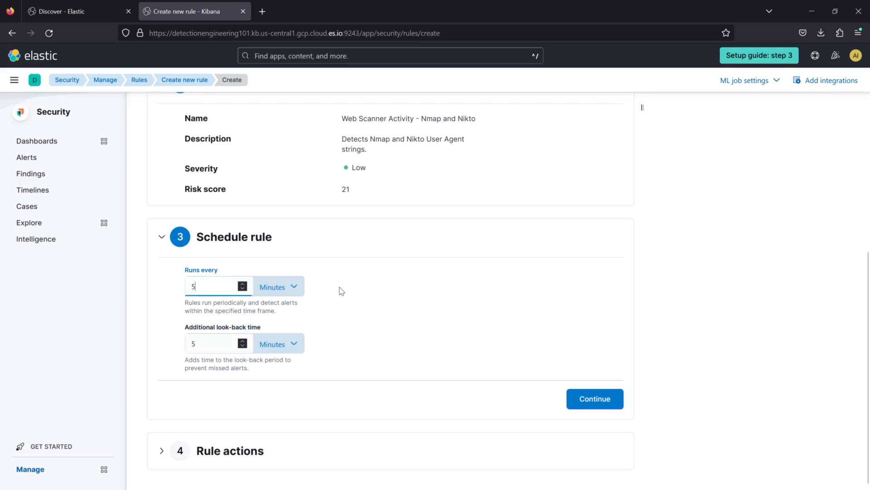
{"action": "left_click", "coordinate": [203, 337]}
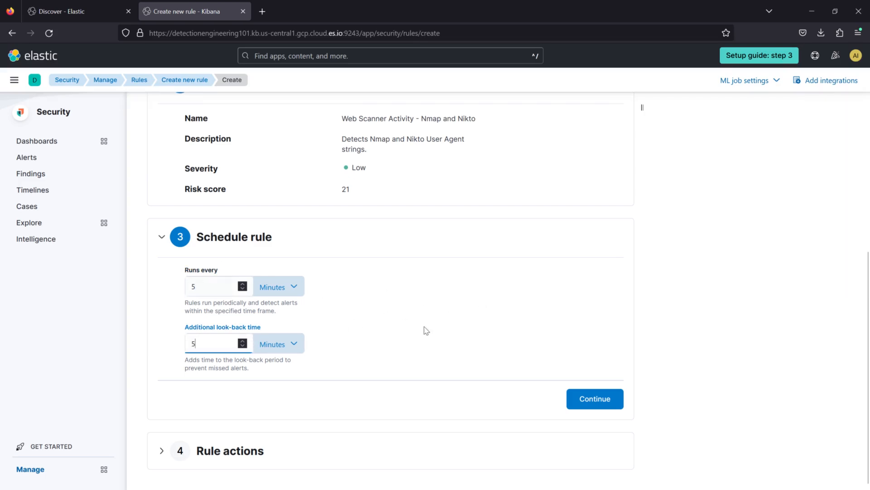
{"action": "left_click", "coordinate": [596, 399]}
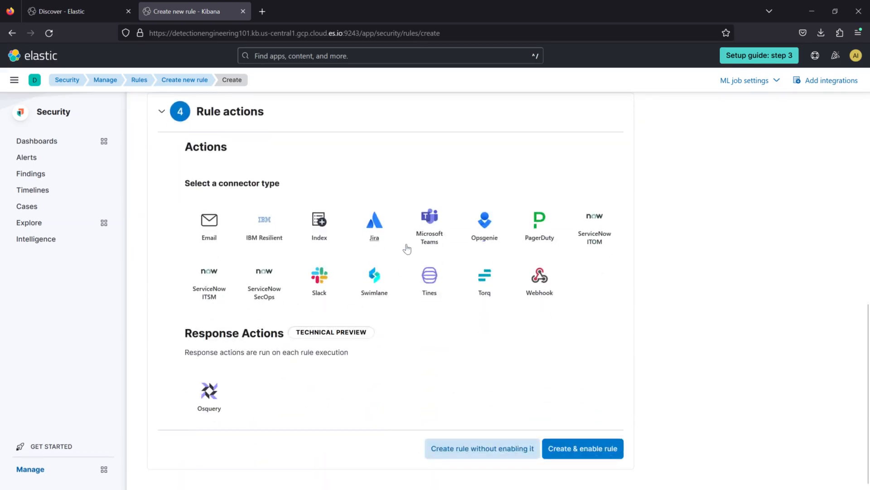
{"action": "left_click", "coordinate": [578, 447]}
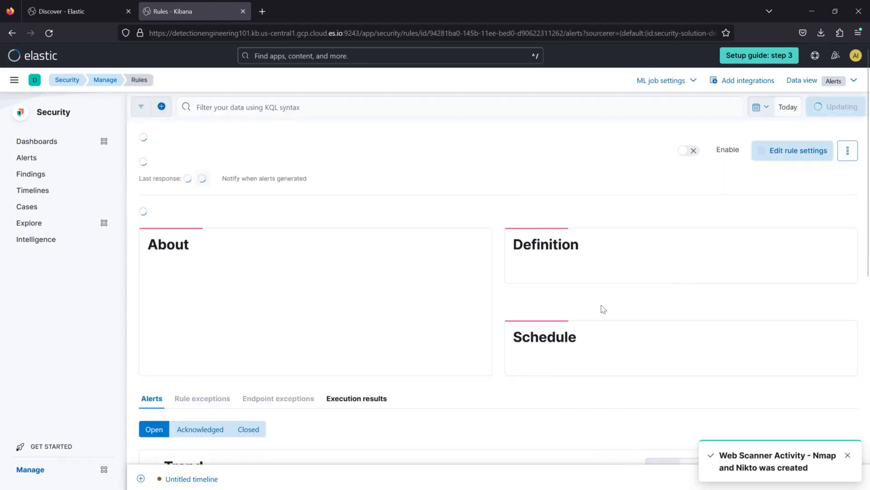
Open the new rule's settings for editing and preview the rule over the last 2 days
{"action": "left_click", "coordinate": [797, 150]}
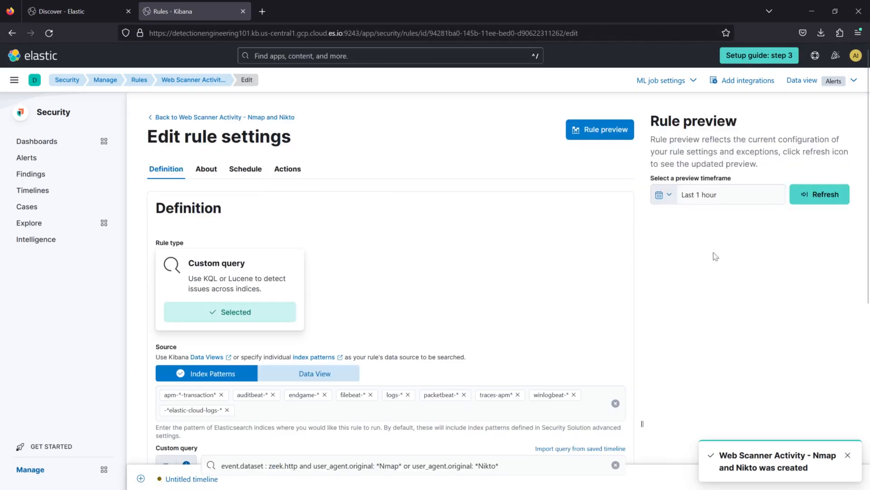
{"action": "left_click_drag", "start_coordinate": [653, 120], "coordinate": [745, 120]}
{"action": "left_click", "coordinate": [744, 120]}
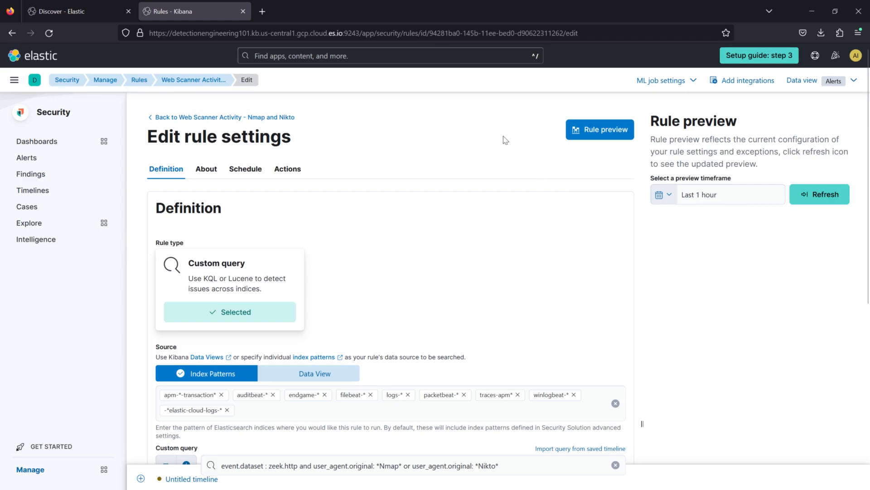
{"action": "left_click", "coordinate": [668, 199]}
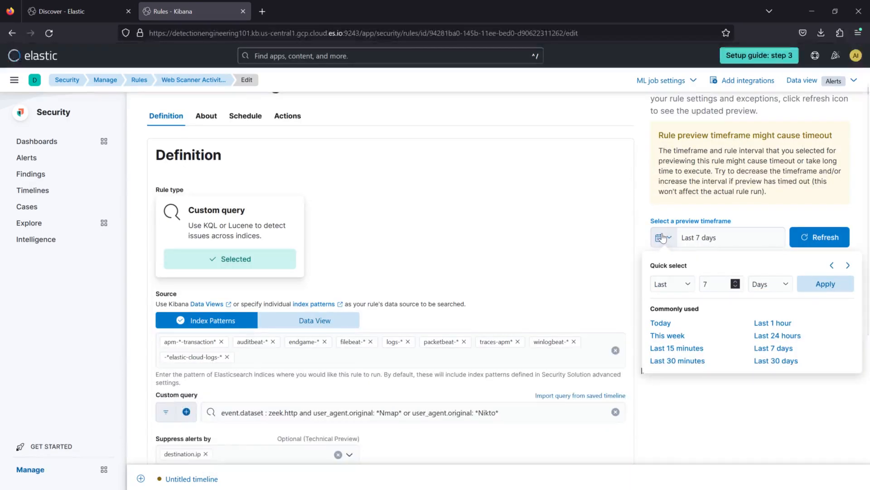
{"action": "left_click", "coordinate": [702, 283]}
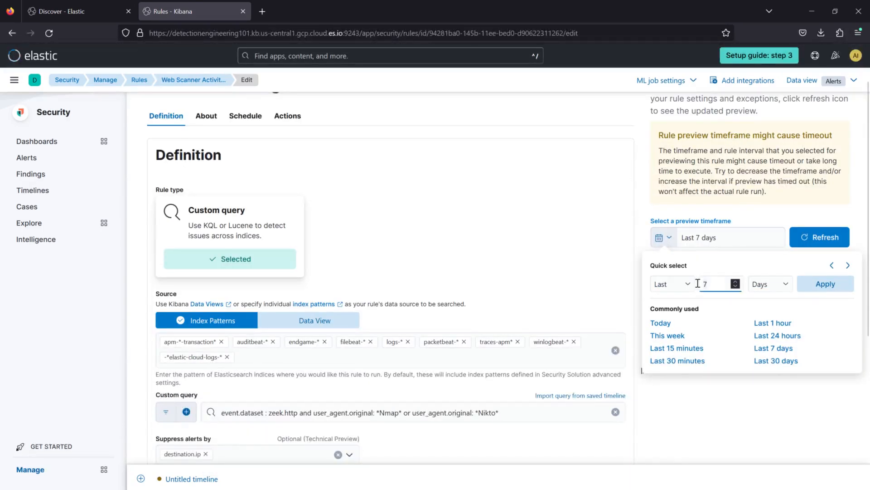
{"action": "type", "text": "2"}
{"action": "left_click", "coordinate": [807, 286]}
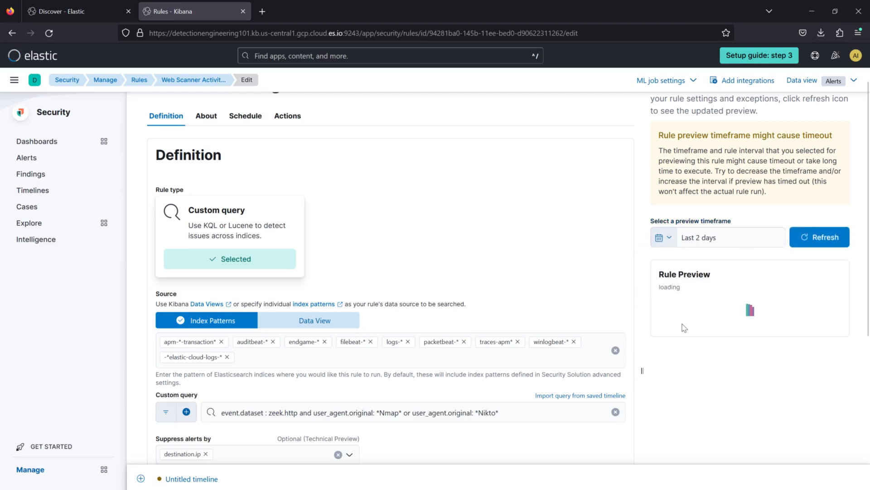
Examine the preview chart and the columns of the previewed alerts, including severity, risk score and reason
{"action": "scroll", "coordinate": [699, 295], "scroll_direction": "down", "scroll_amount": 3}
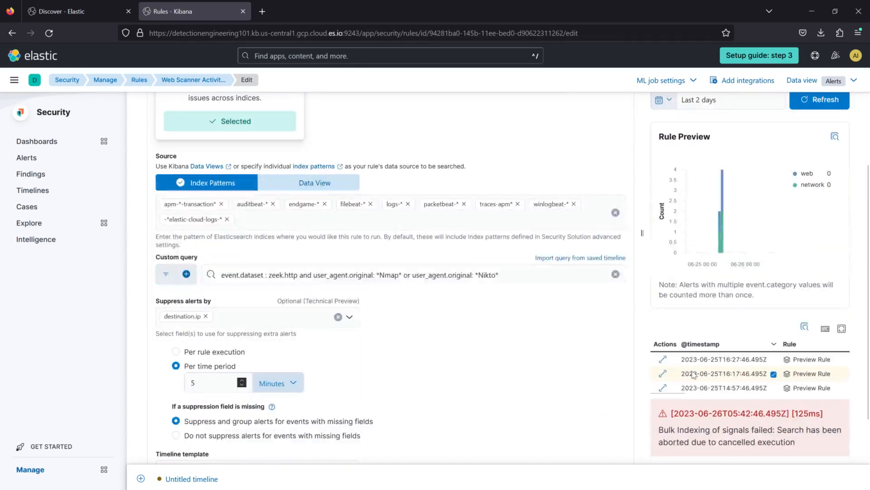
{"action": "scroll", "coordinate": [698, 393], "scroll_direction": "right", "scroll_amount": 3}
{"action": "scroll", "coordinate": [699, 396], "scroll_direction": "right", "scroll_amount": 5}
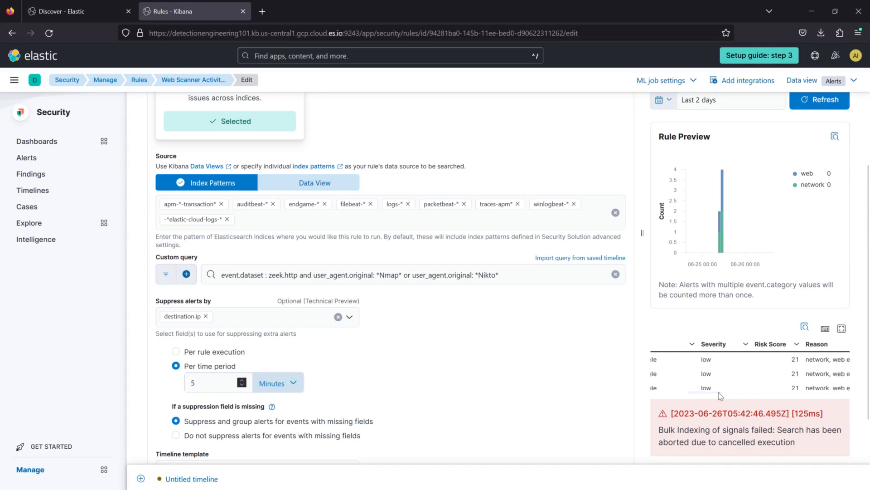
{"action": "scroll", "coordinate": [769, 395], "scroll_direction": "left", "scroll_amount": 8}
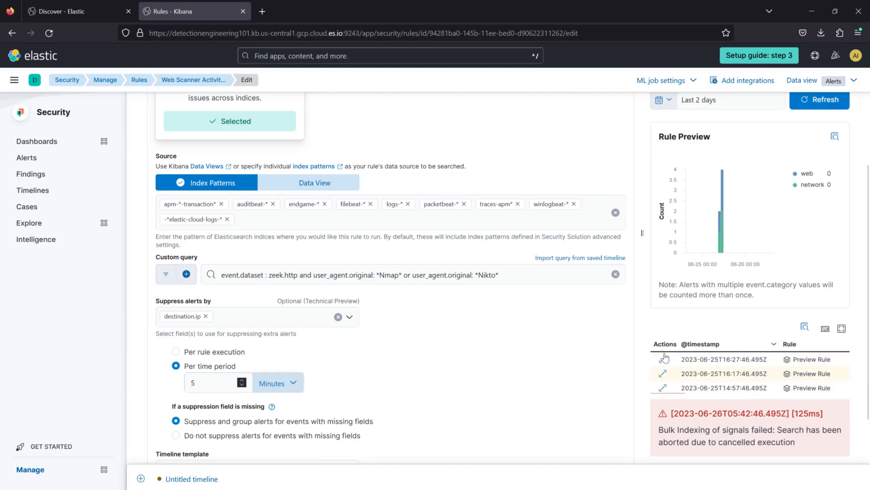
{"action": "scroll", "coordinate": [676, 319], "scroll_direction": "up", "scroll_amount": 5}
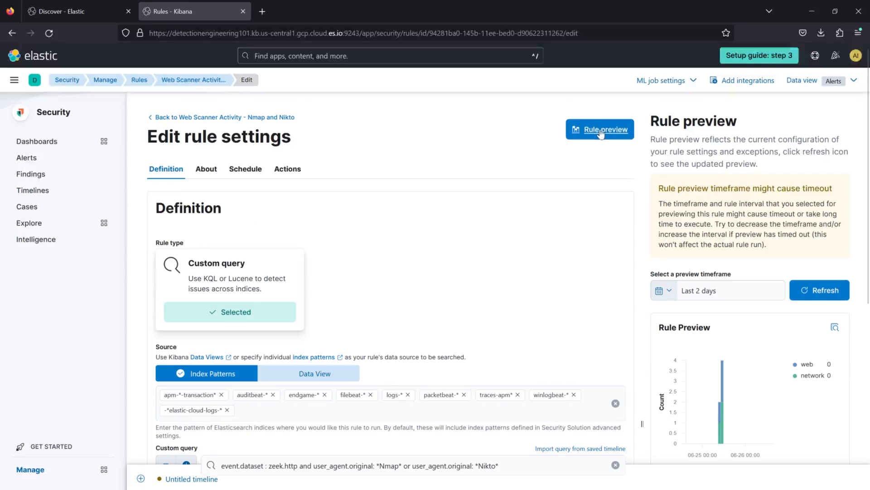
Return to the Web Scanner Activity rule's details page and review its About, Definition and Schedule sections
{"action": "left_click", "coordinate": [189, 81]}
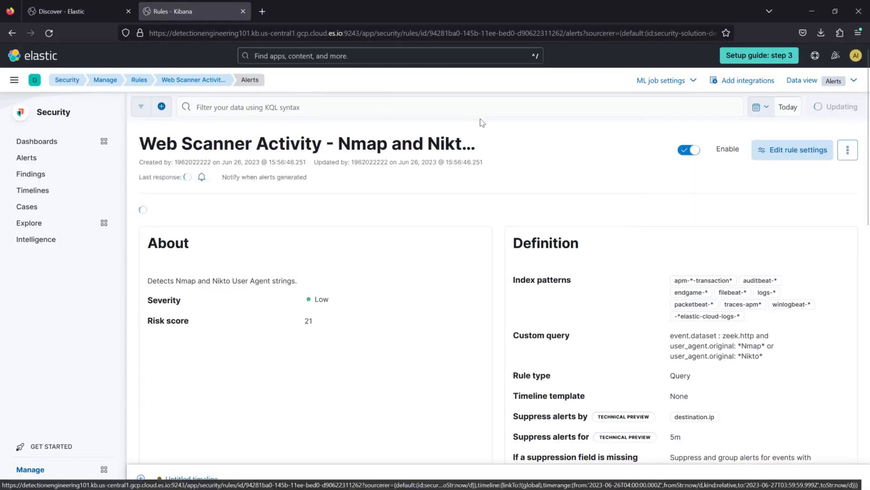
{"action": "scroll", "coordinate": [440, 231], "scroll_direction": "down", "scroll_amount": 7}
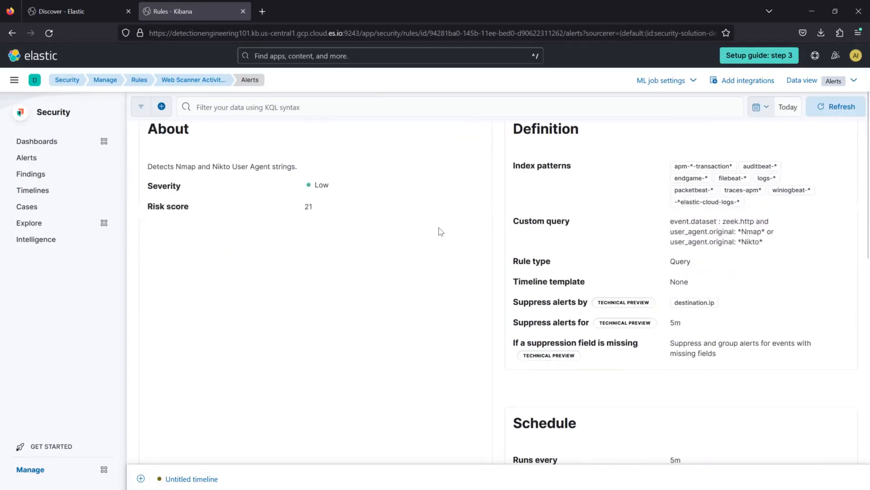
{"action": "scroll", "coordinate": [440, 231], "scroll_direction": "up", "scroll_amount": 10}
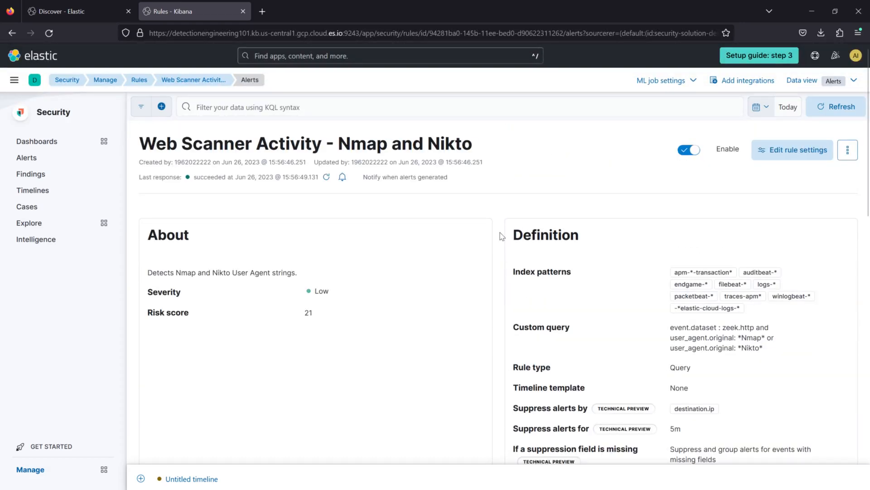
Edit the rule's About settings and add an empty MITRE ATT&CK tactic entry under the advanced settings
{"action": "left_click", "coordinate": [780, 153]}
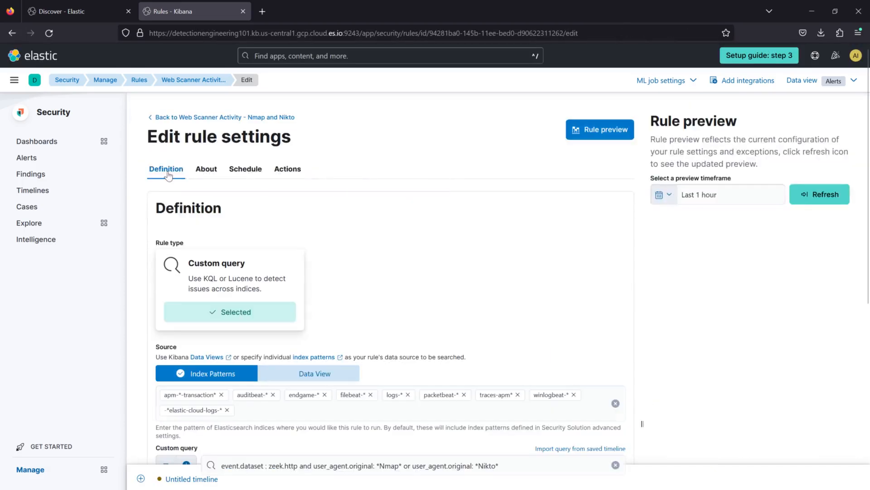
{"action": "left_click", "coordinate": [206, 168]}
{"action": "scroll", "coordinate": [391, 253], "scroll_direction": "down", "scroll_amount": 3}
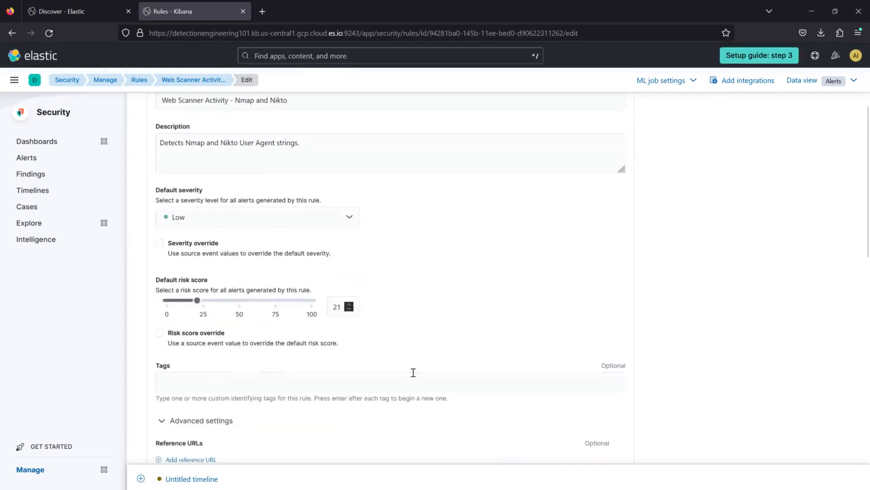
{"action": "scroll", "coordinate": [410, 365], "scroll_direction": "down", "scroll_amount": 3}
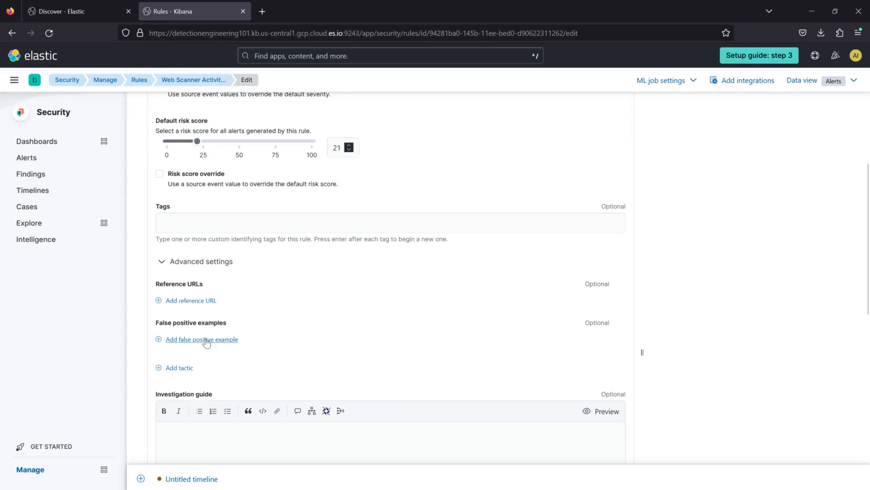
{"action": "left_click", "coordinate": [192, 262]}
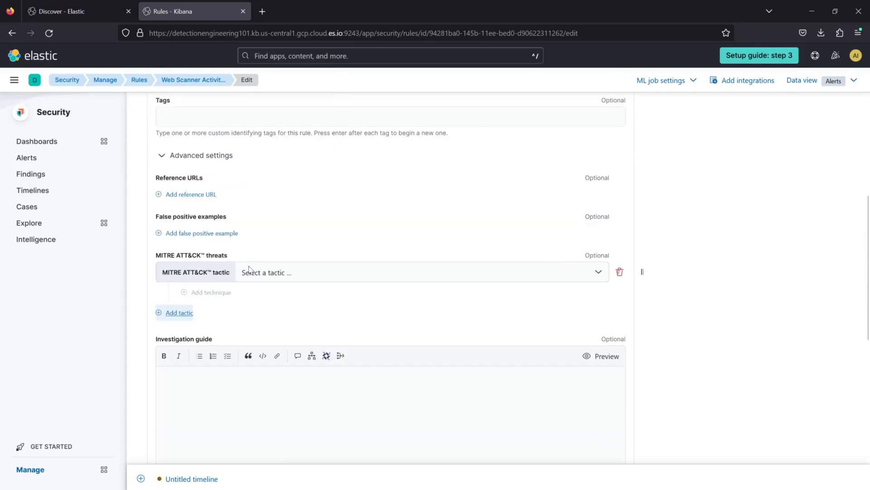
Open the MITRE ATT&CK Enterprise Matrix in a new browser tab and compare it with the rule's threat settings
{"action": "left_click", "coordinate": [271, 18]}
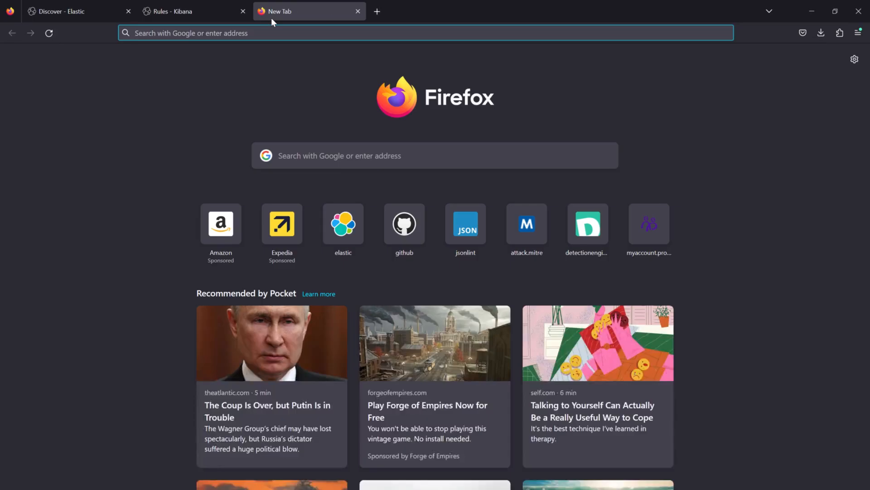
{"action": "type", "text": "mitre"}
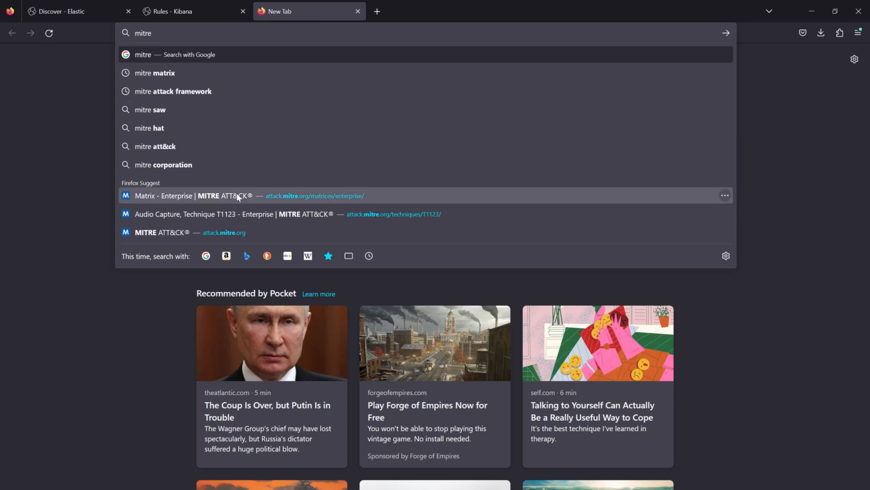
{"action": "left_click", "coordinate": [238, 196]}
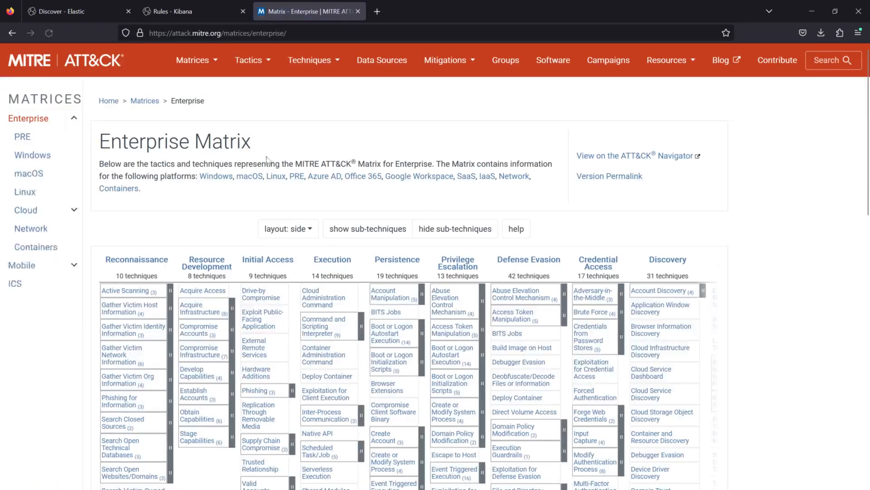
{"action": "left_click", "coordinate": [184, 6]}
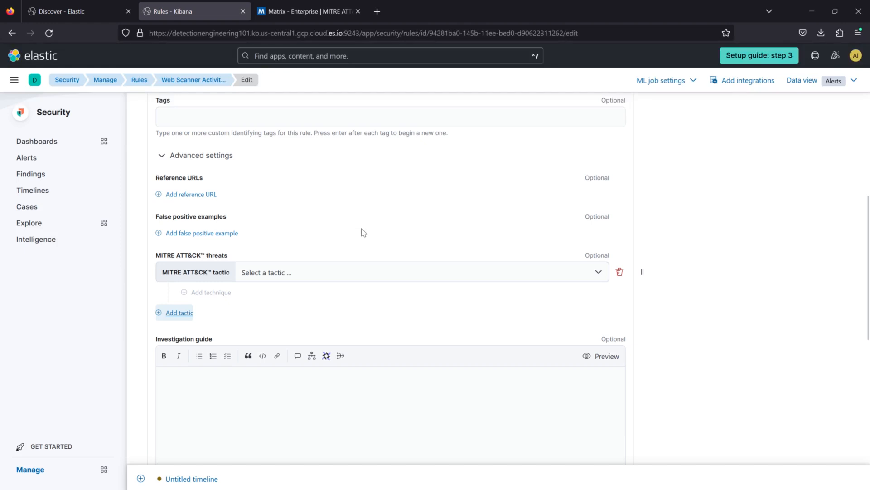
{"action": "left_click", "coordinate": [309, 15]}
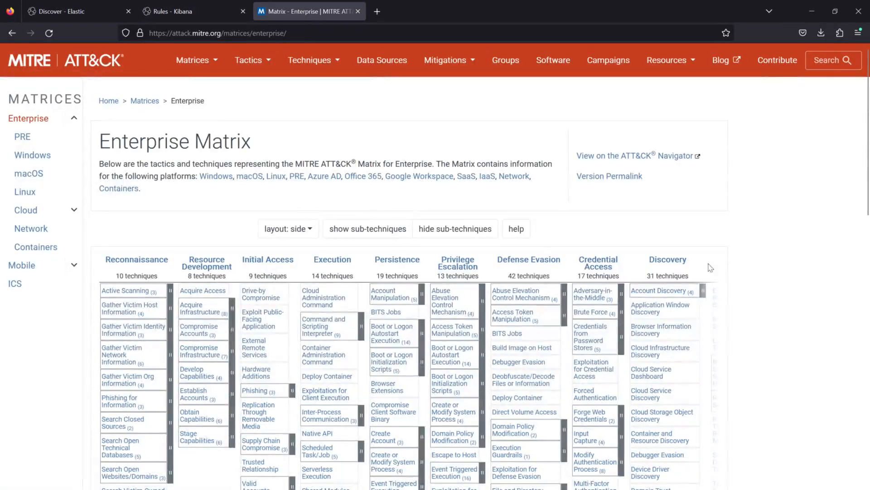
Set the rule's MITRE ATT&CK tactic to Discovery (TA0007)
{"action": "left_click", "coordinate": [168, 10]}
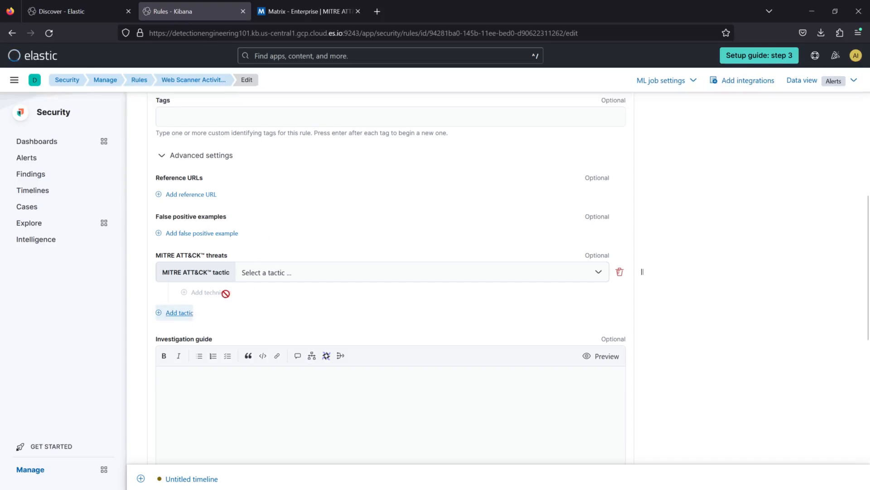
{"action": "left_click", "coordinate": [257, 277]}
{"action": "scroll", "coordinate": [252, 369], "scroll_direction": "down", "scroll_amount": 2}
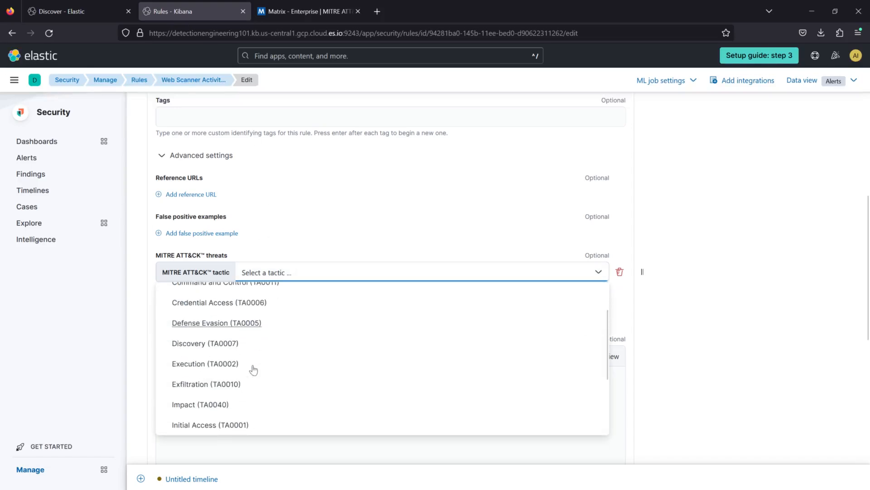
{"action": "left_click", "coordinate": [227, 342]}
Look up the Network Service Discovery technique in the matrix's Discovery column and read its description of port and vulnerability scans
{"action": "left_click", "coordinate": [304, 18]}
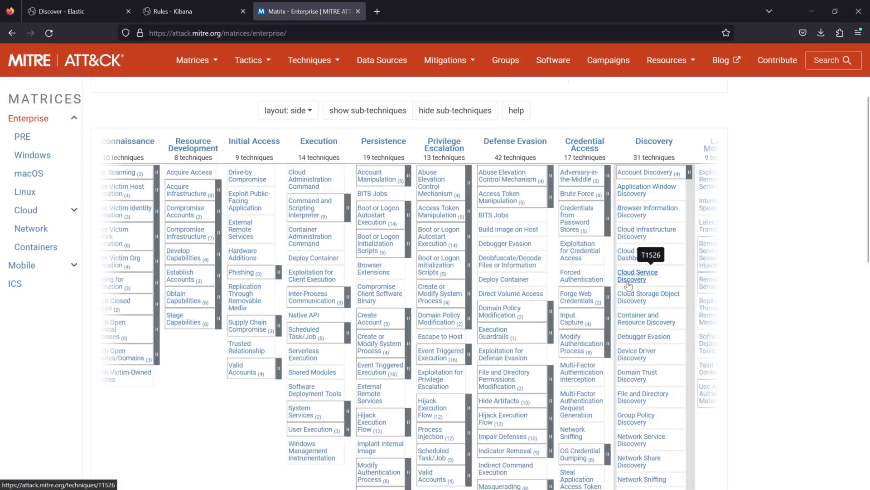
{"action": "scroll", "coordinate": [637, 281], "scroll_direction": "down", "scroll_amount": 2}
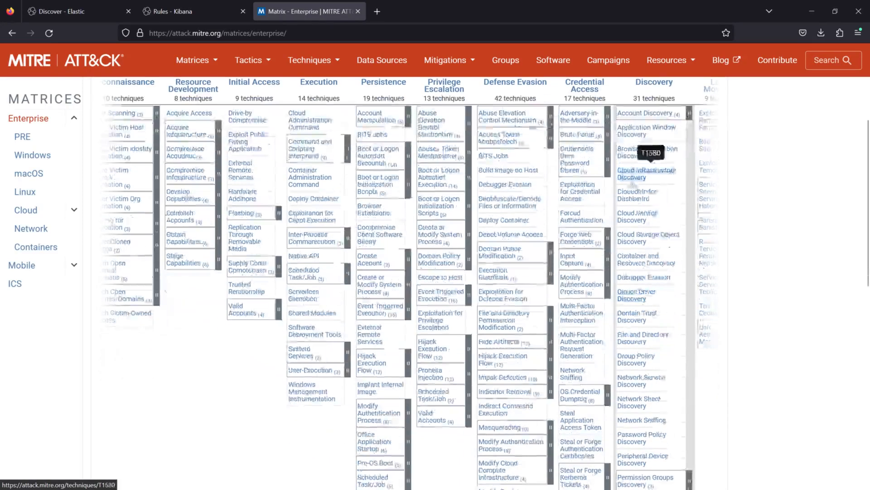
{"action": "left_click", "coordinate": [640, 380]}
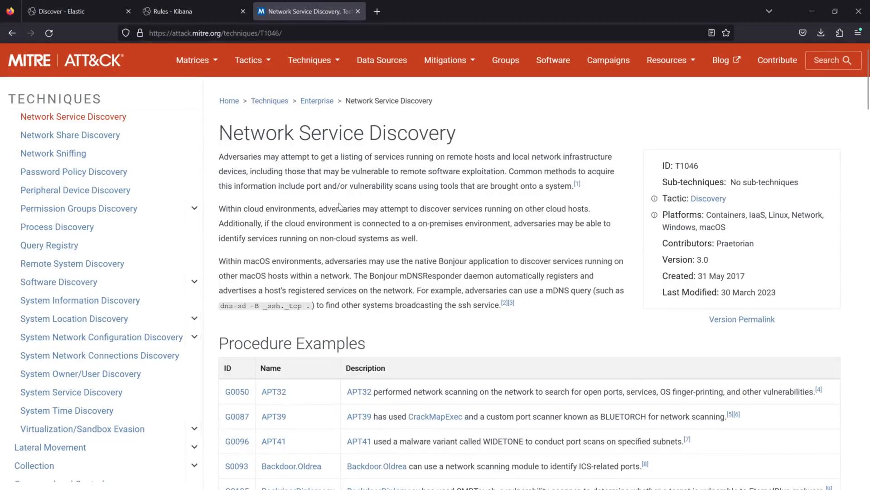
{"action": "left_click_drag", "start_coordinate": [237, 156], "coordinate": [248, 156]}
{"action": "left_click_drag", "start_coordinate": [434, 186], "coordinate": [573, 185]}
{"action": "left_click", "coordinate": [514, 184]}
{"action": "left_click_drag", "start_coordinate": [219, 132], "coordinate": [472, 125]}
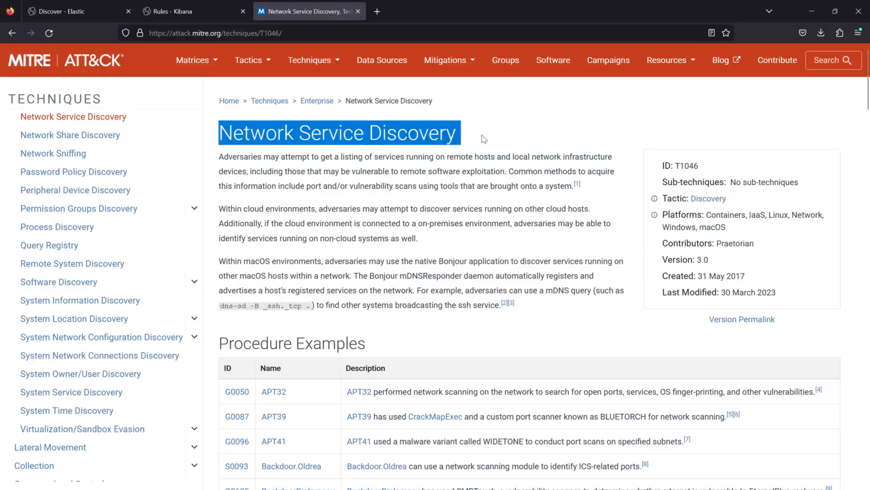
{"action": "left_click", "coordinate": [403, 213]}
Add the technique Network Service Discovery (T1046) under the rule's Discovery tactic and save the rule changes
{"action": "left_click", "coordinate": [186, 17]}
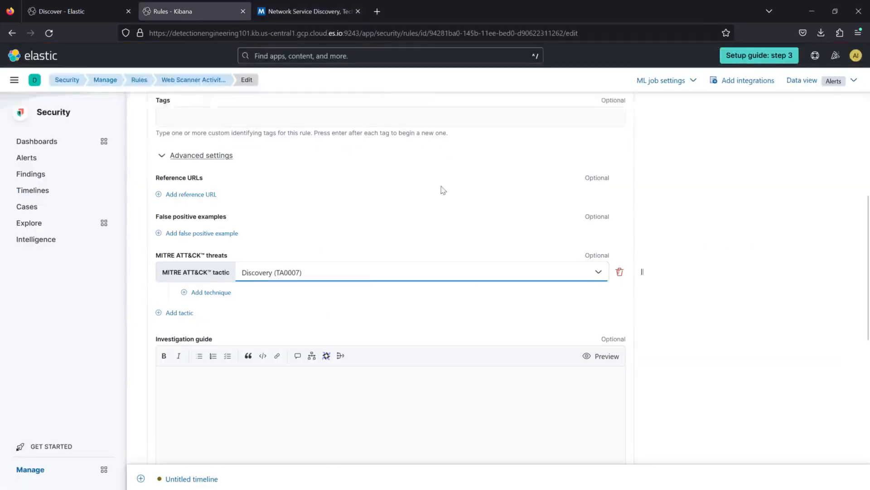
{"action": "left_click", "coordinate": [211, 292]}
{"action": "left_click", "coordinate": [321, 300]}
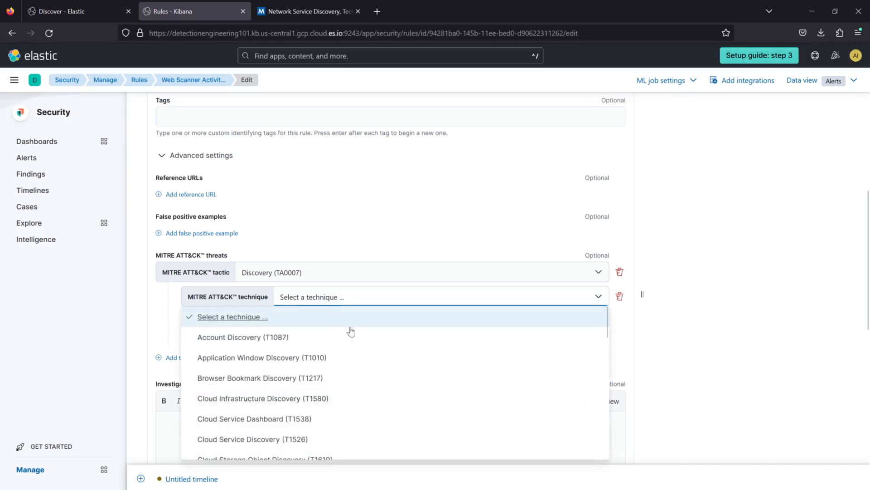
{"action": "scroll", "coordinate": [363, 345], "scroll_direction": "down", "scroll_amount": 10}
{"action": "scroll", "coordinate": [358, 363], "scroll_direction": "up", "scroll_amount": 2}
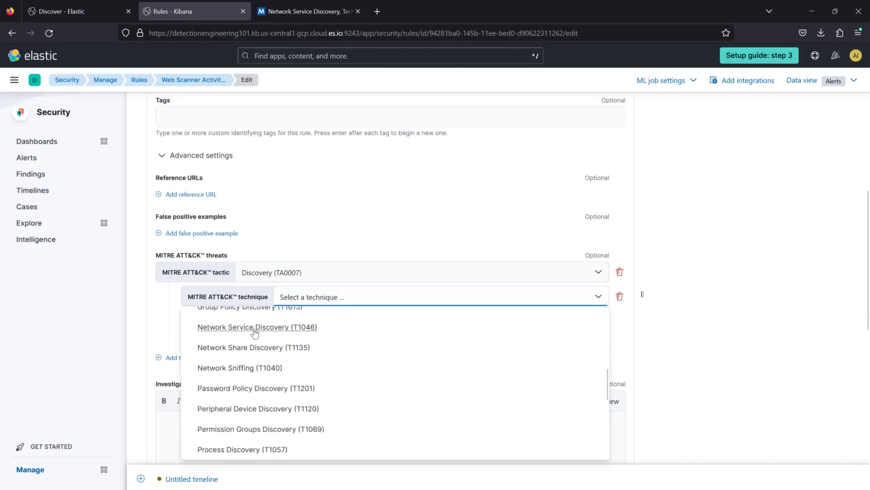
{"action": "scroll", "coordinate": [255, 333], "scroll_direction": "up", "scroll_amount": 2}
{"action": "left_click", "coordinate": [255, 375]}
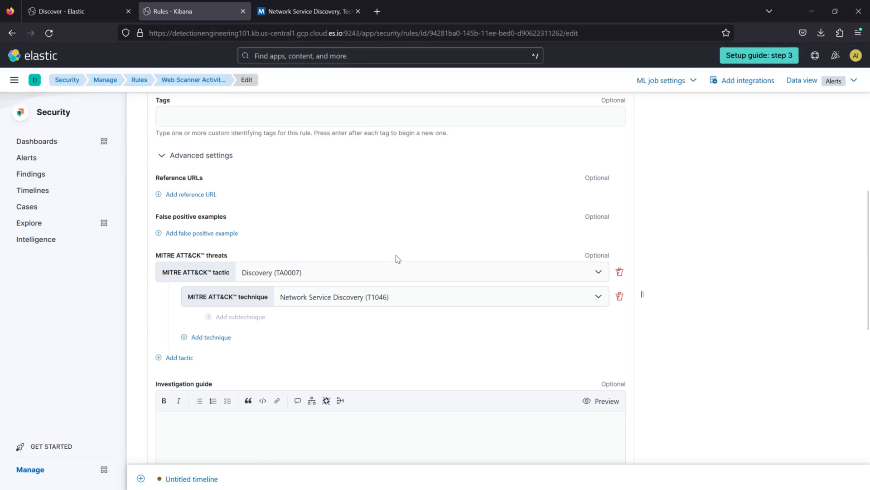
{"action": "scroll", "coordinate": [396, 256], "scroll_direction": "down", "scroll_amount": 10}
{"action": "left_click", "coordinate": [598, 433]}
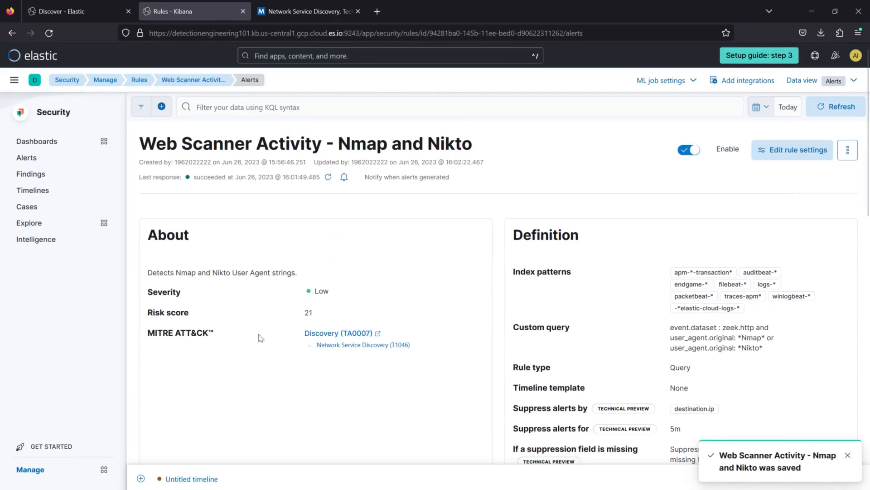
Open the MITRE ATT&CK pages linked from the rule for the Discovery tactic and the Network Service Discovery technique
{"action": "left_click", "coordinate": [339, 334]}
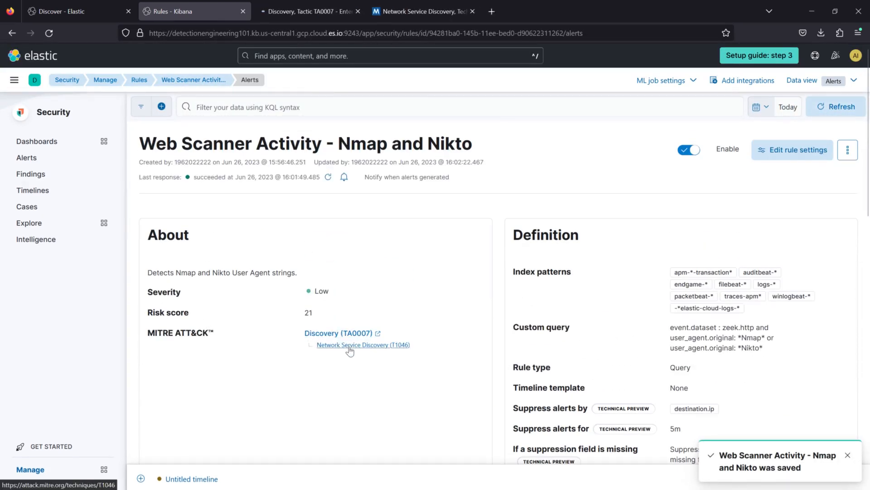
{"action": "left_click", "coordinate": [311, 14]}
{"action": "left_click", "coordinate": [411, 13]}
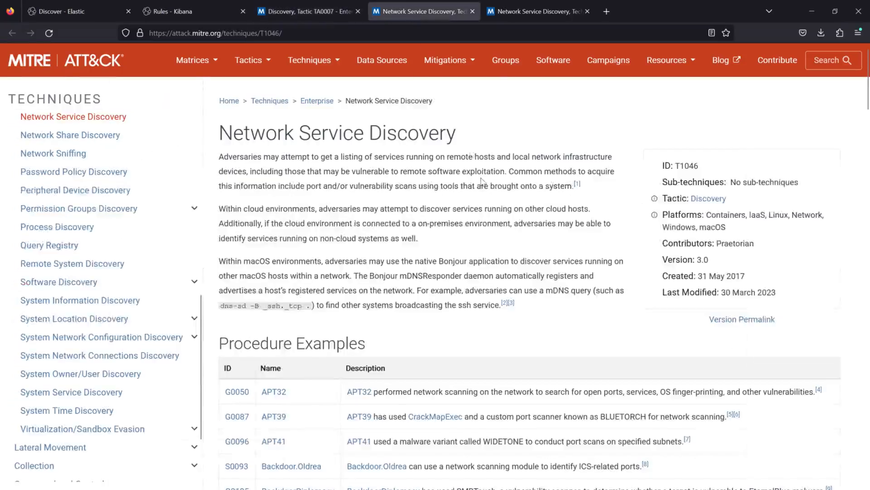